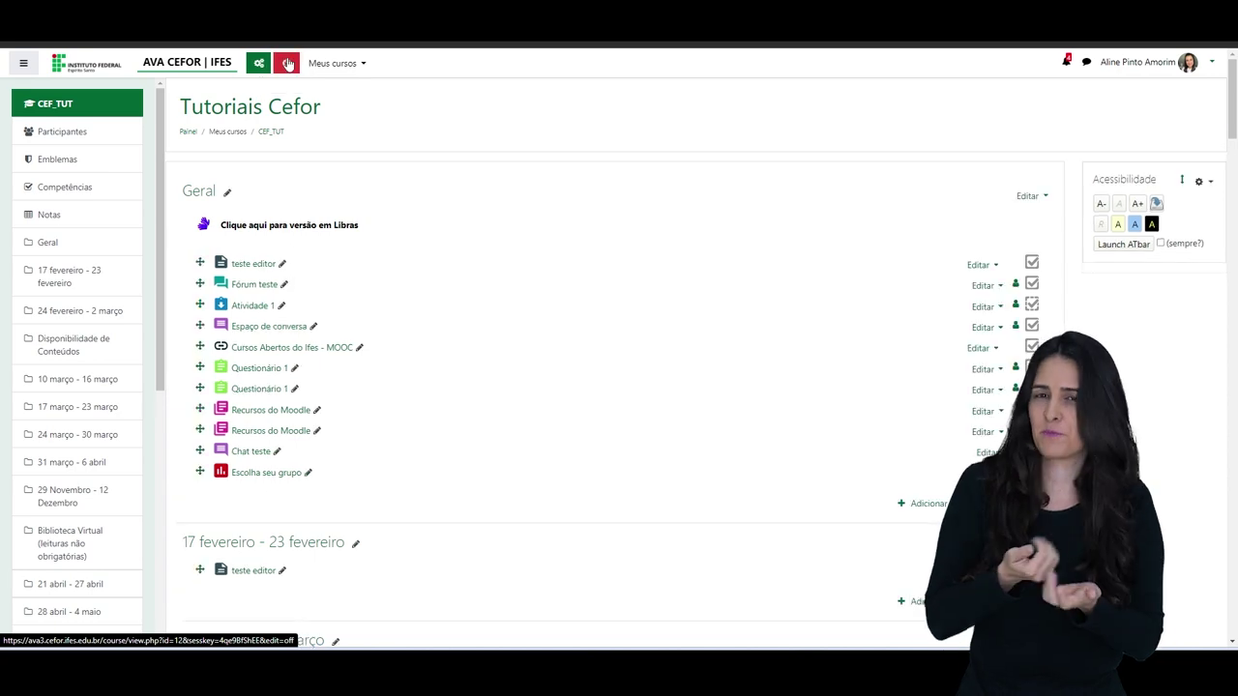
# - Add a Pesquisa de avaliação activity to the course's Geral section and name it "Pesquisa teste 1"
pyautogui.click(914, 503)
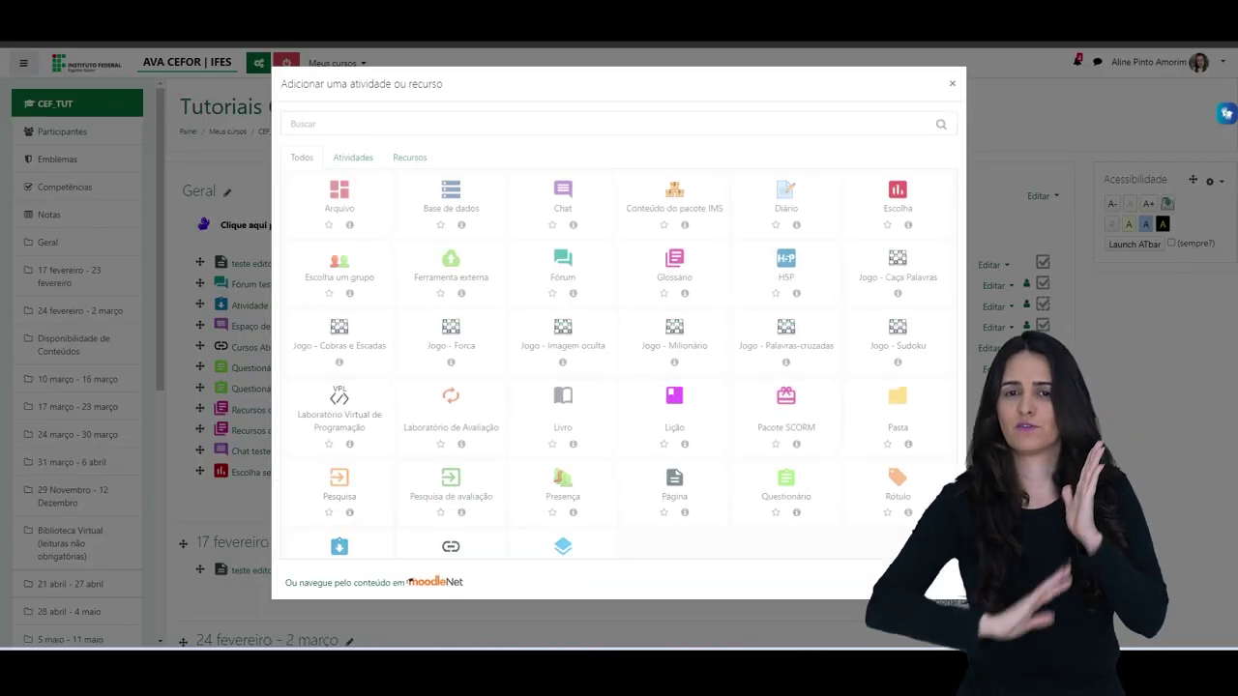
pyautogui.click(350, 159)
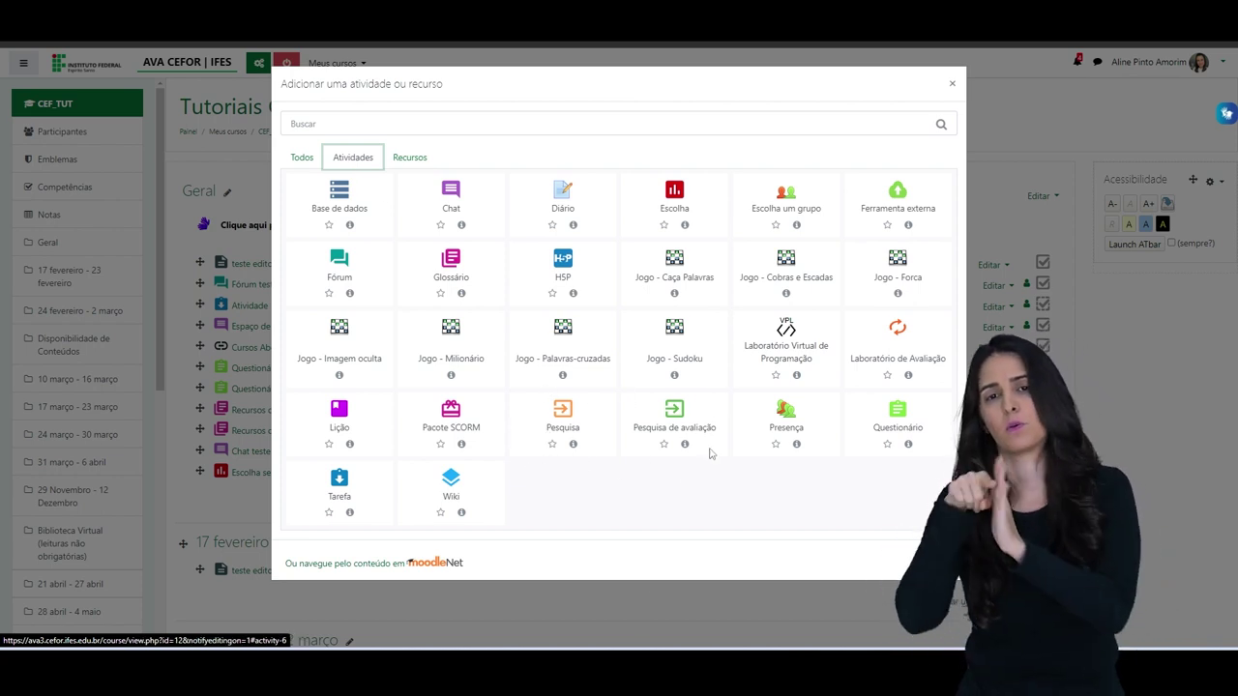
pyautogui.click(670, 416)
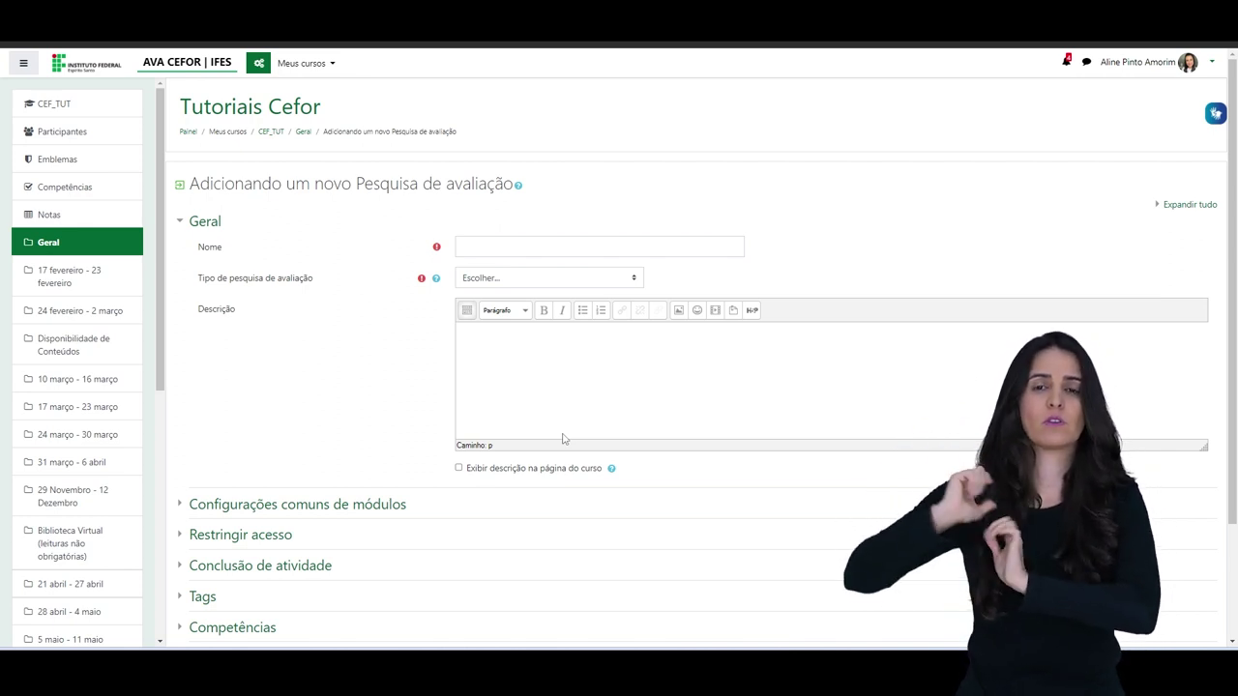
pyautogui.click(497, 247)
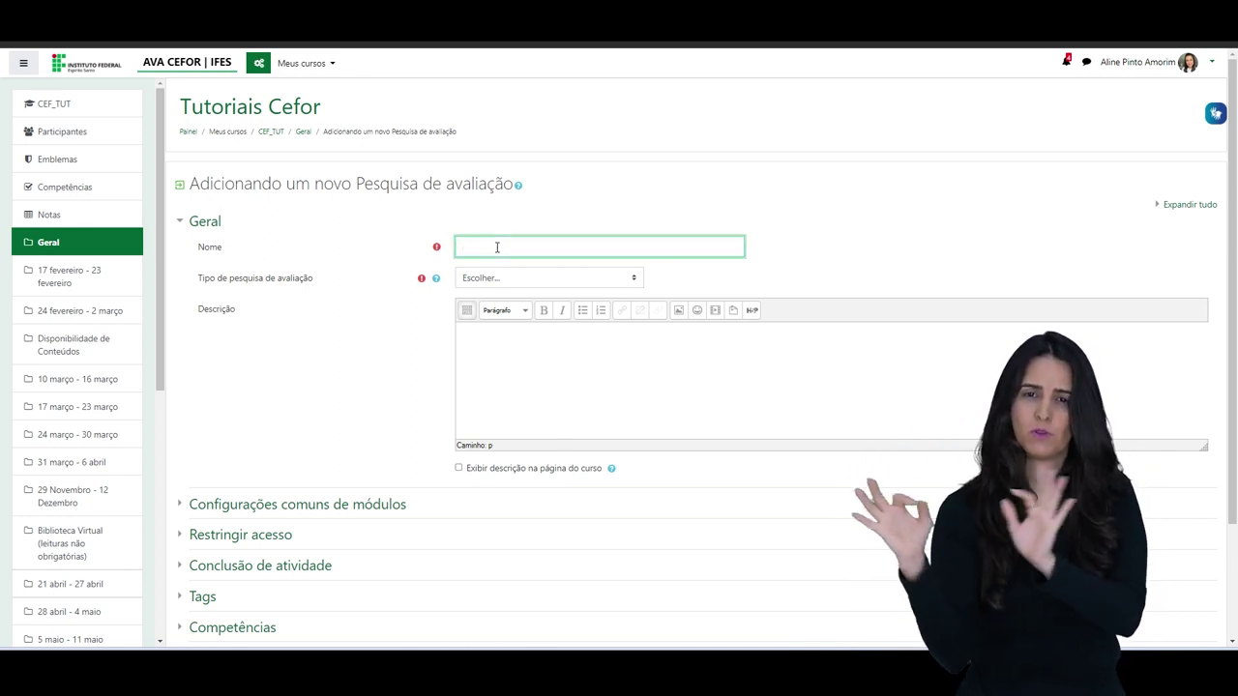
pyautogui.scroll(-1, 497, 247)
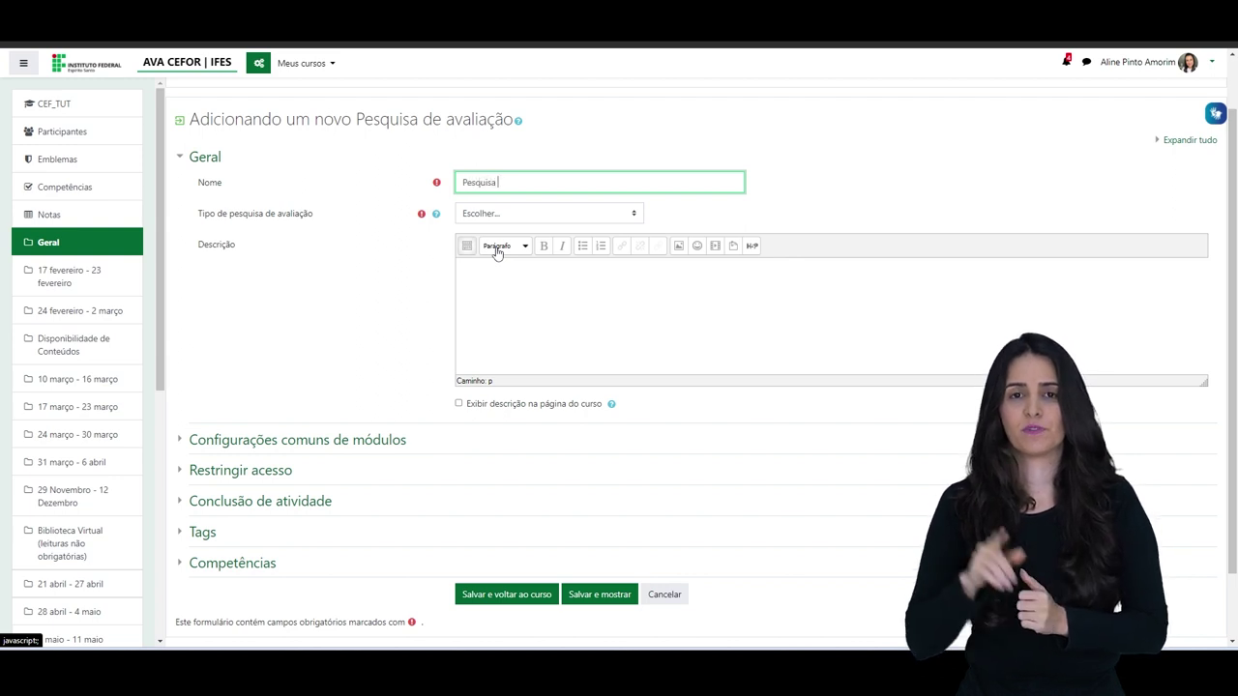
pyautogui.write('Pesquisa teste 1')
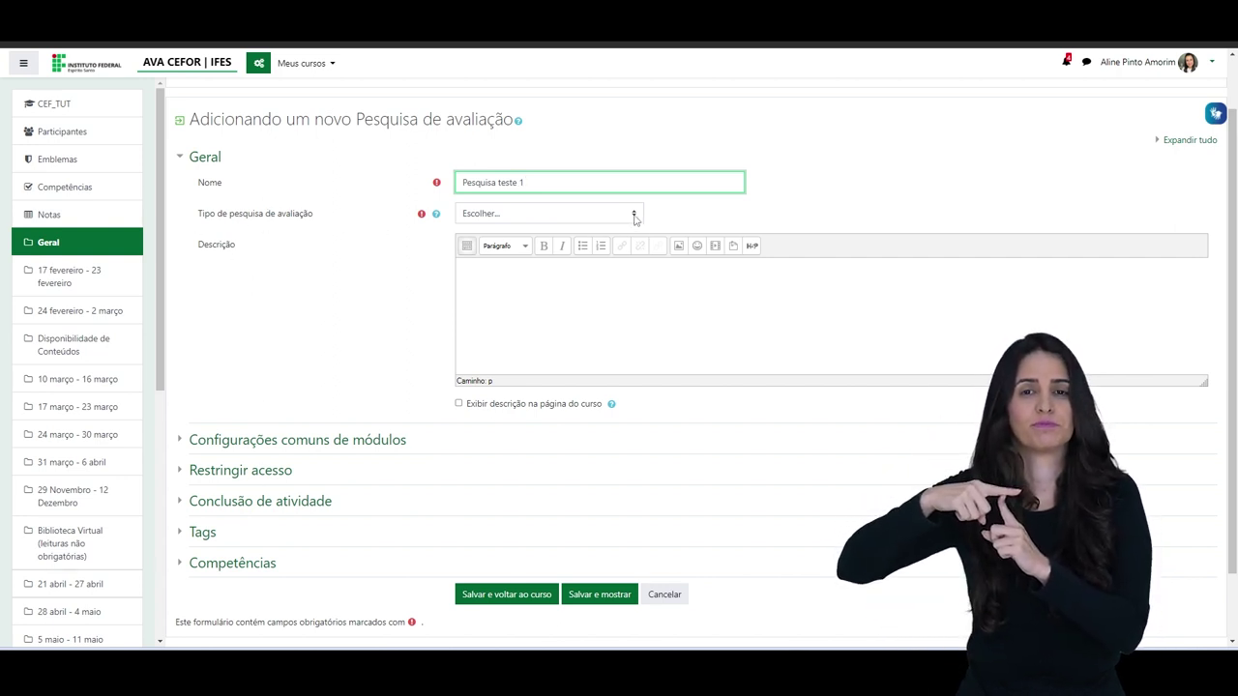
# - Set the evaluation survey type to COLLES (expectativas), leave the description empty, and save and display the activity
pyautogui.click(592, 211)
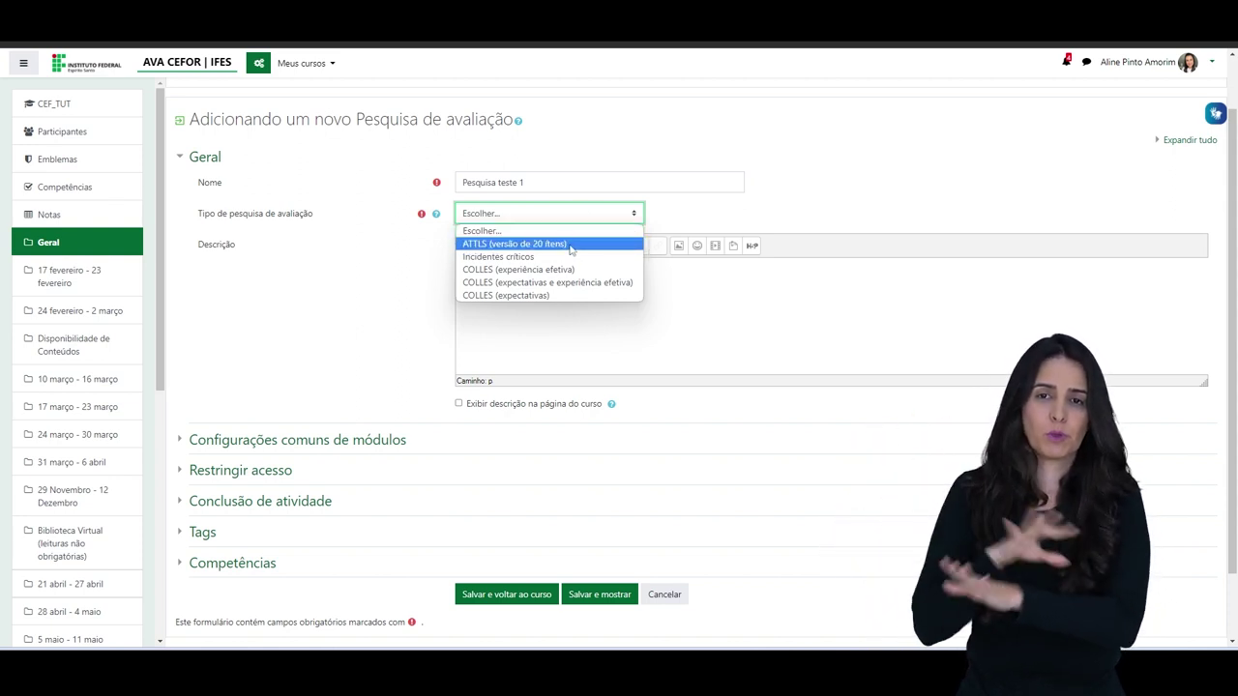
pyautogui.click(514, 298)
pyautogui.click(536, 287)
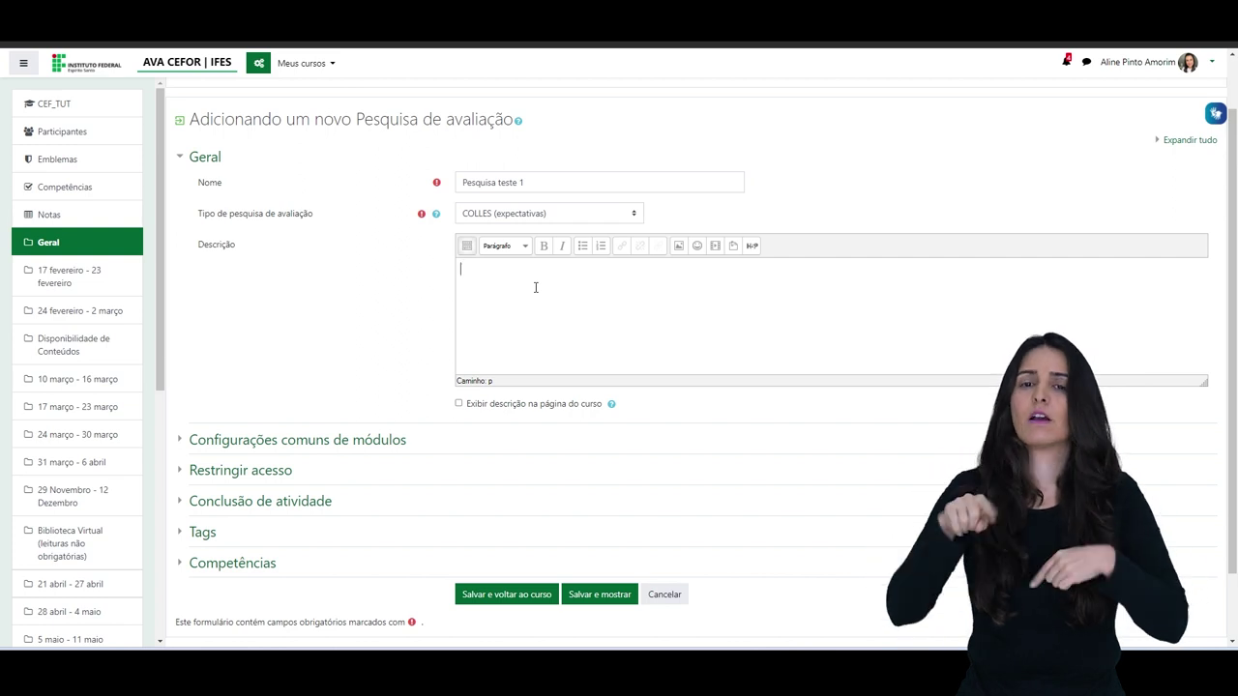
pyautogui.scroll(-1, 503, 319)
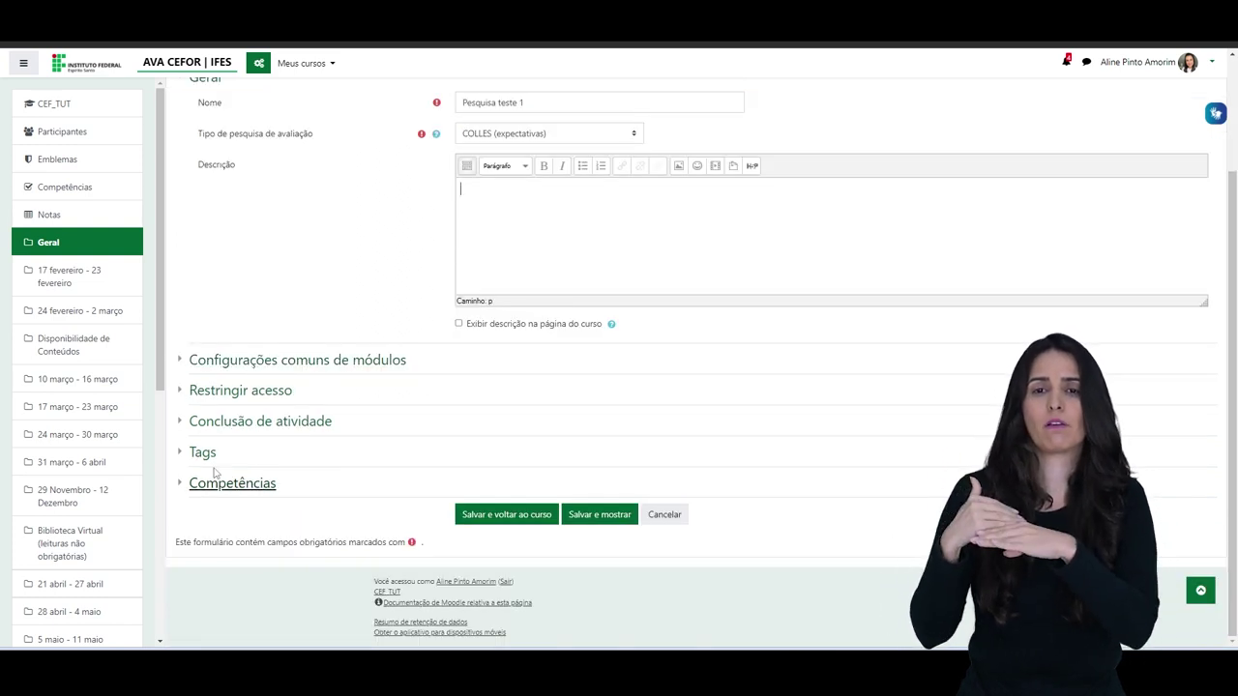
pyautogui.click(587, 521)
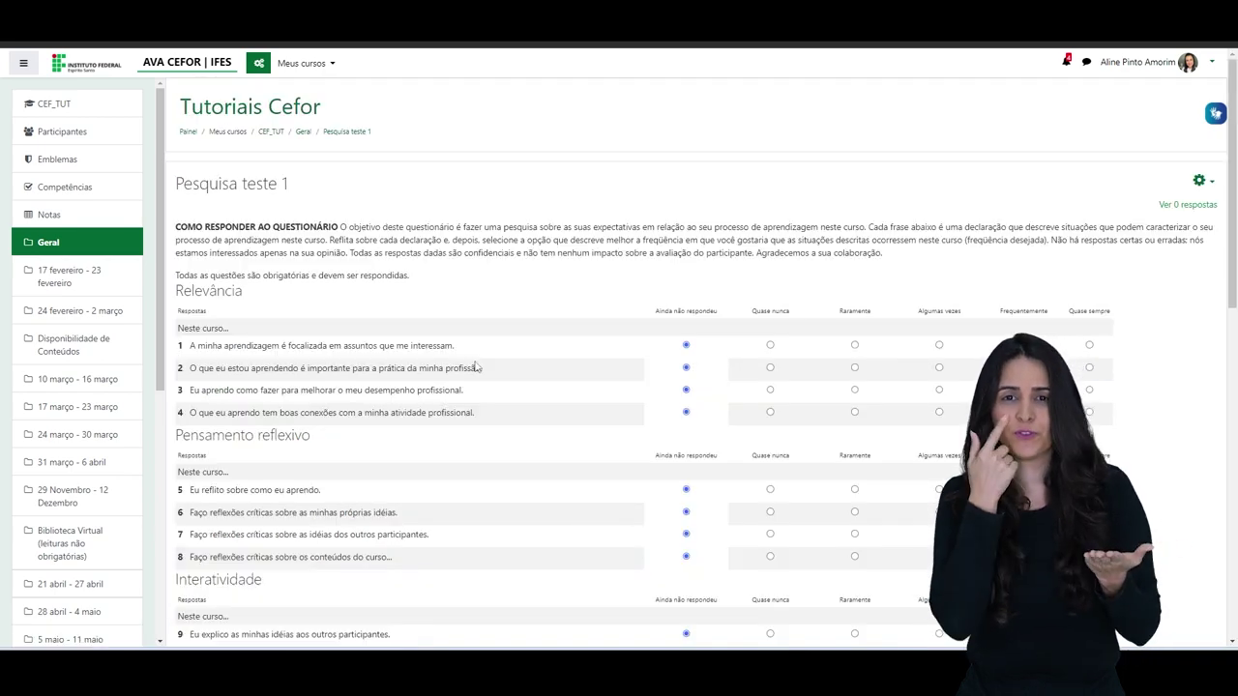
# - Look through all the questions of the Pesquisa teste 1 questionnaire, from Relevância down to the comments field
pyautogui.scroll(-3, 492, 355)
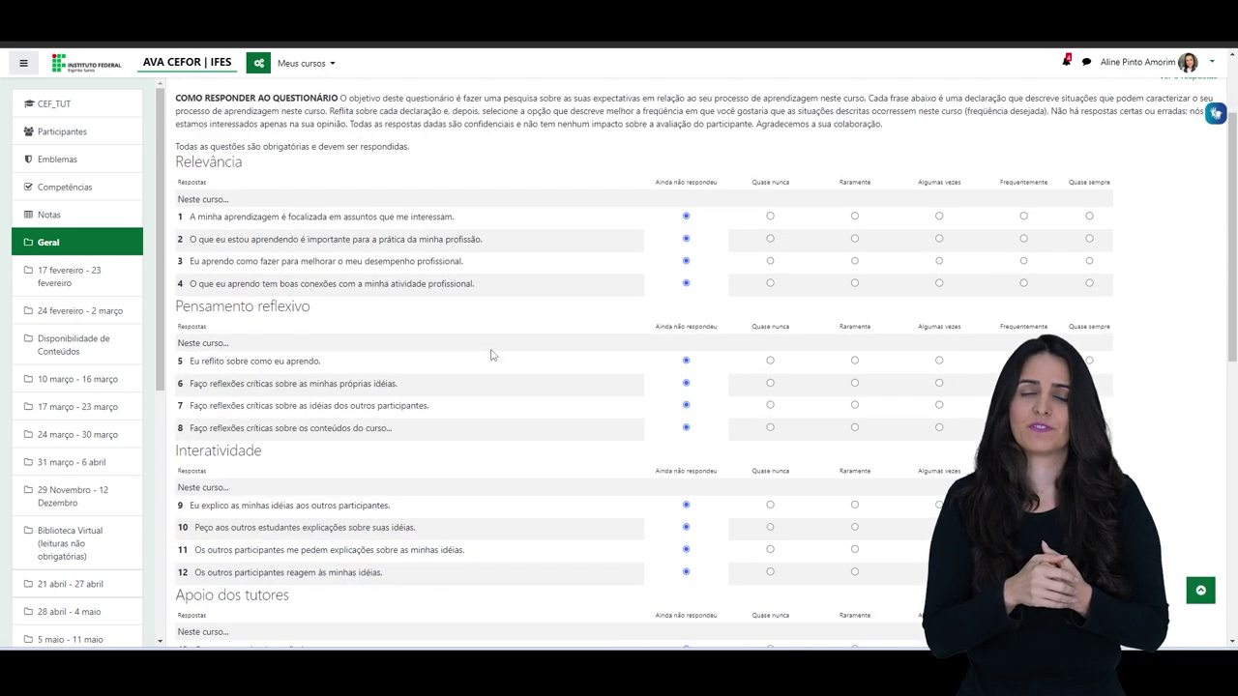
pyautogui.scroll(-6, 382, 397)
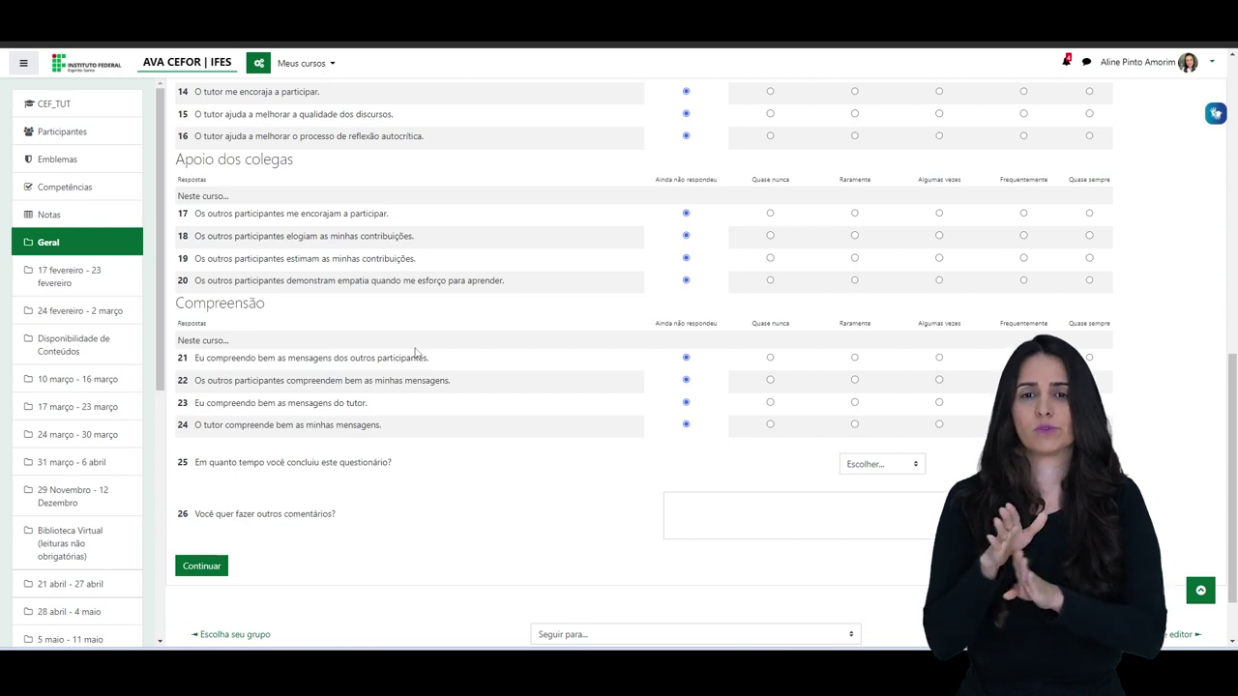
pyautogui.scroll(10, 416, 353)
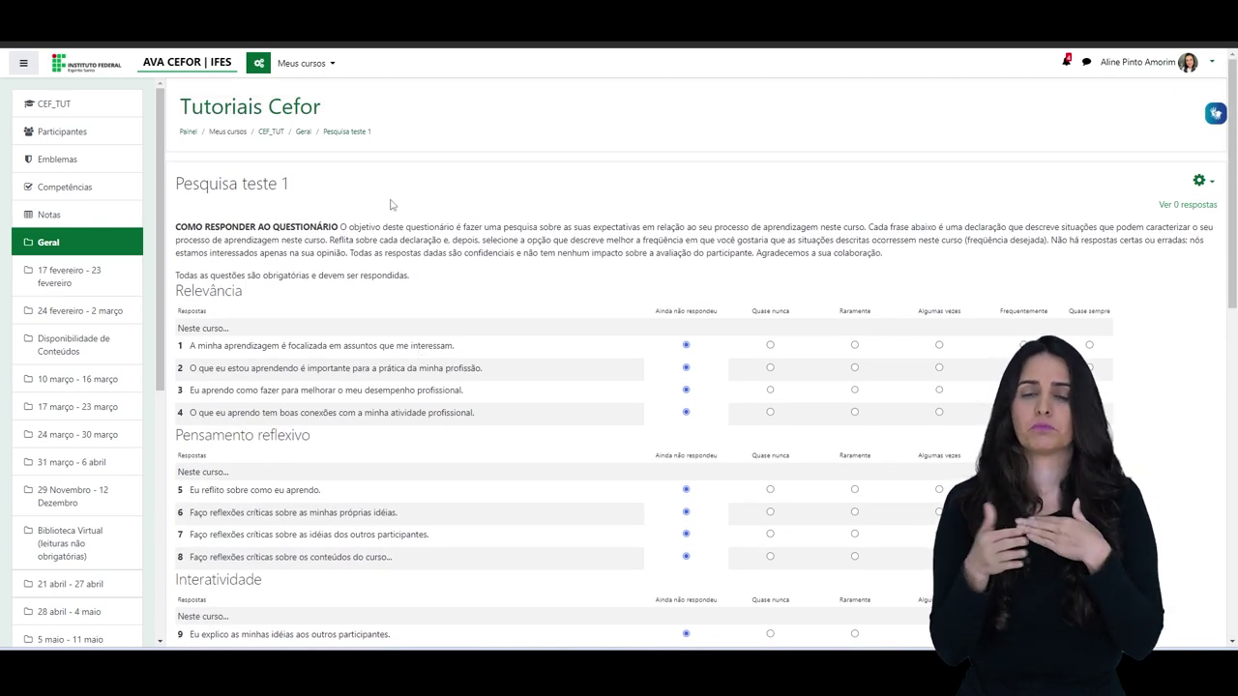
# - Return to the CEF_TUT course page and start a new Pesquisa activity in the Geral section
pyautogui.click(276, 137)
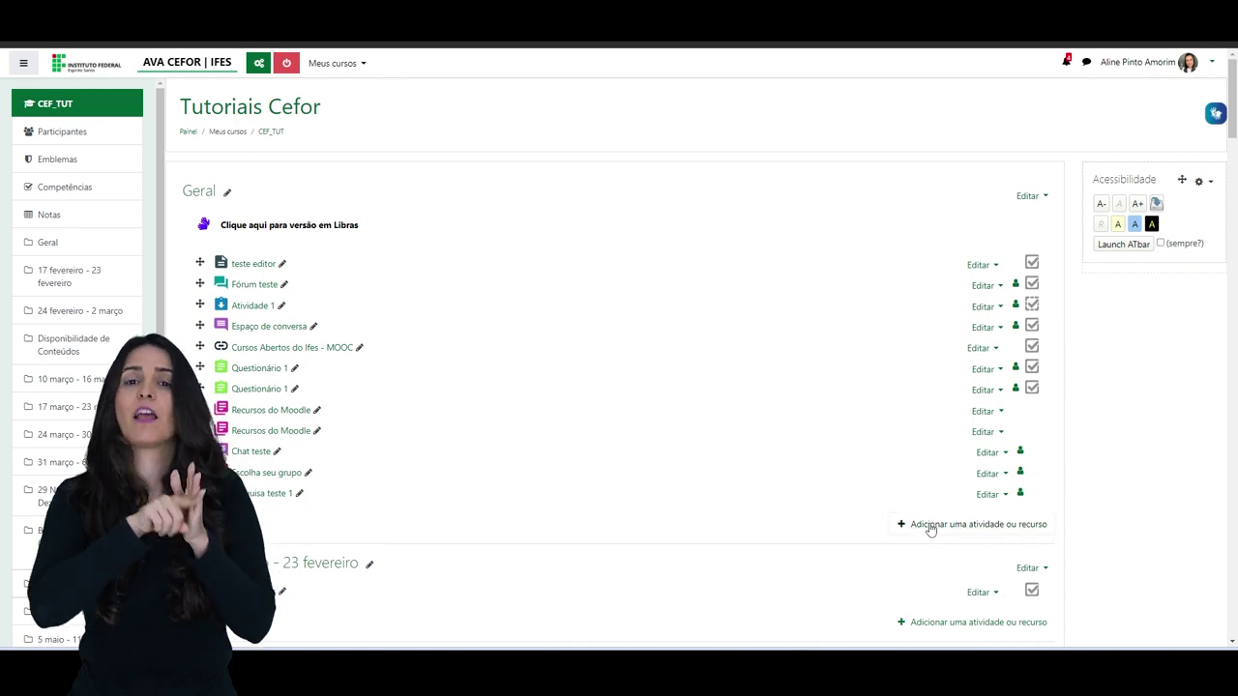
pyautogui.click(930, 527)
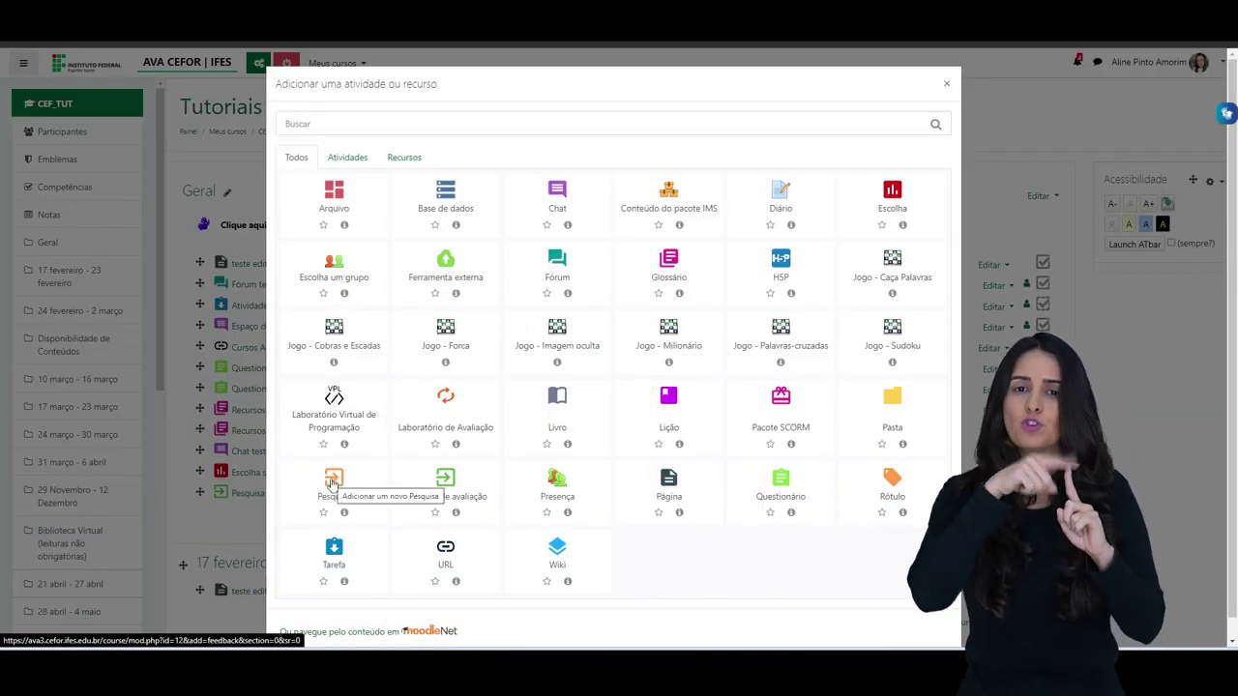
pyautogui.click(332, 484)
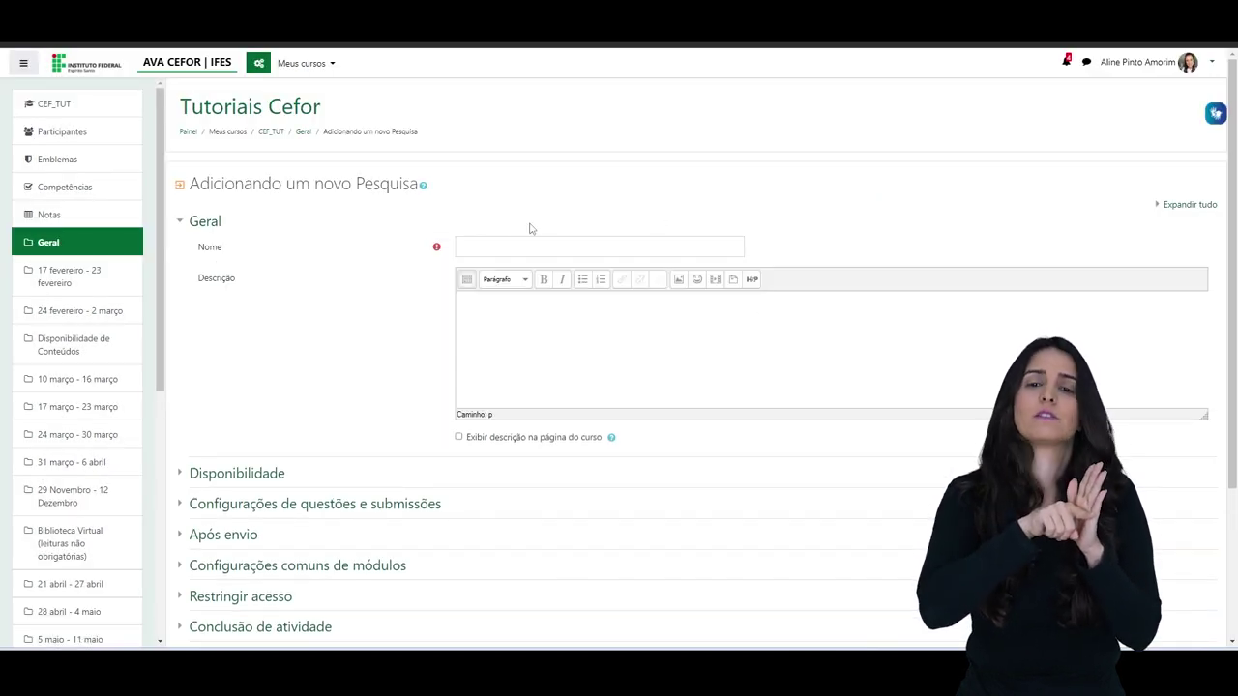
# - Name the new survey "Pesquisa teste 2" and enter "teste" as its description
pyautogui.click(511, 244)
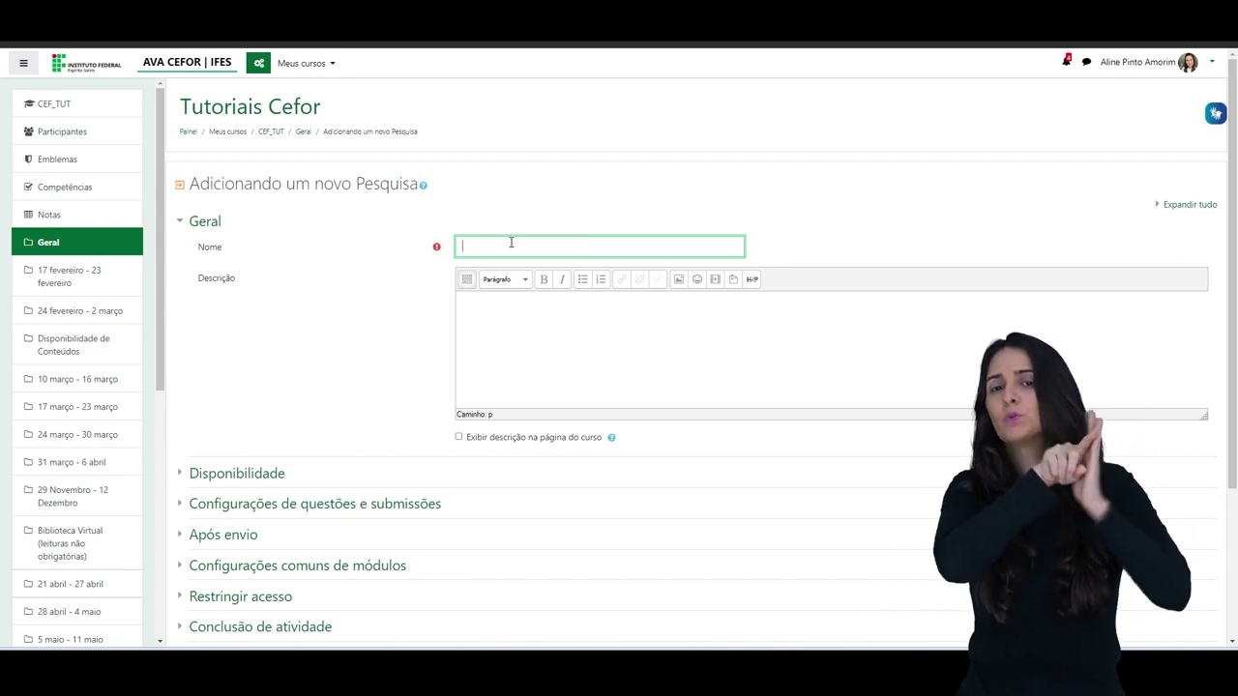
pyautogui.write('Pesq')
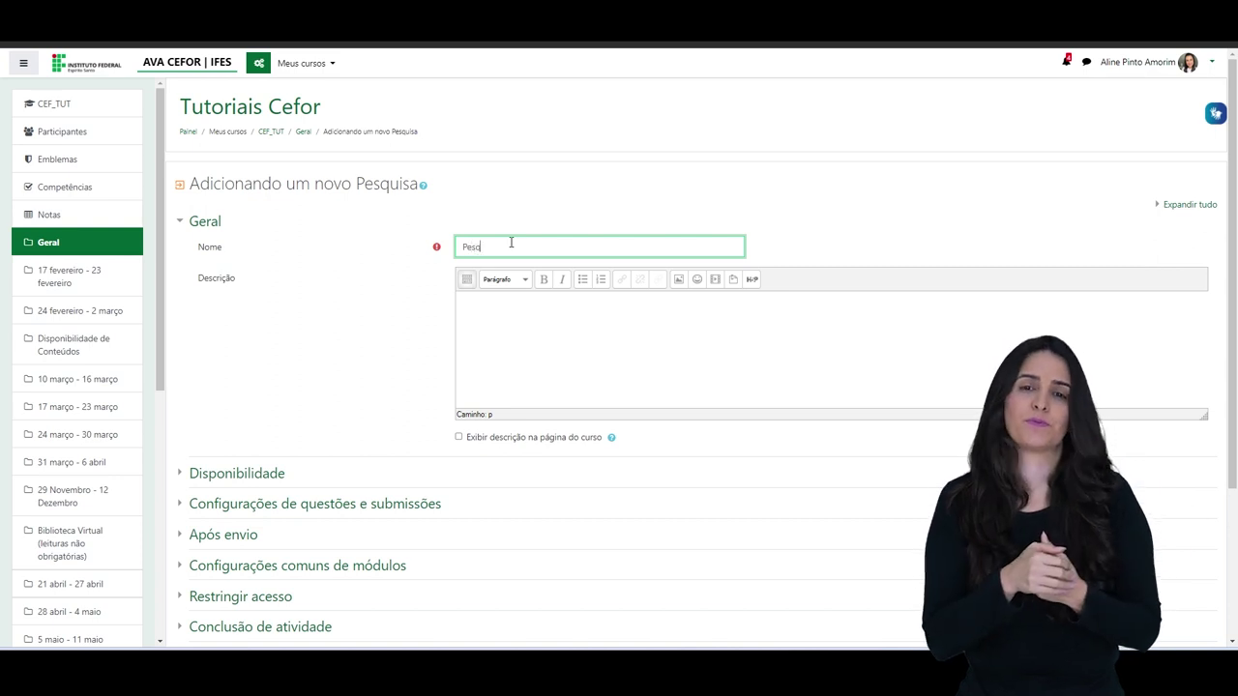
pyautogui.write('uisa teste 2')
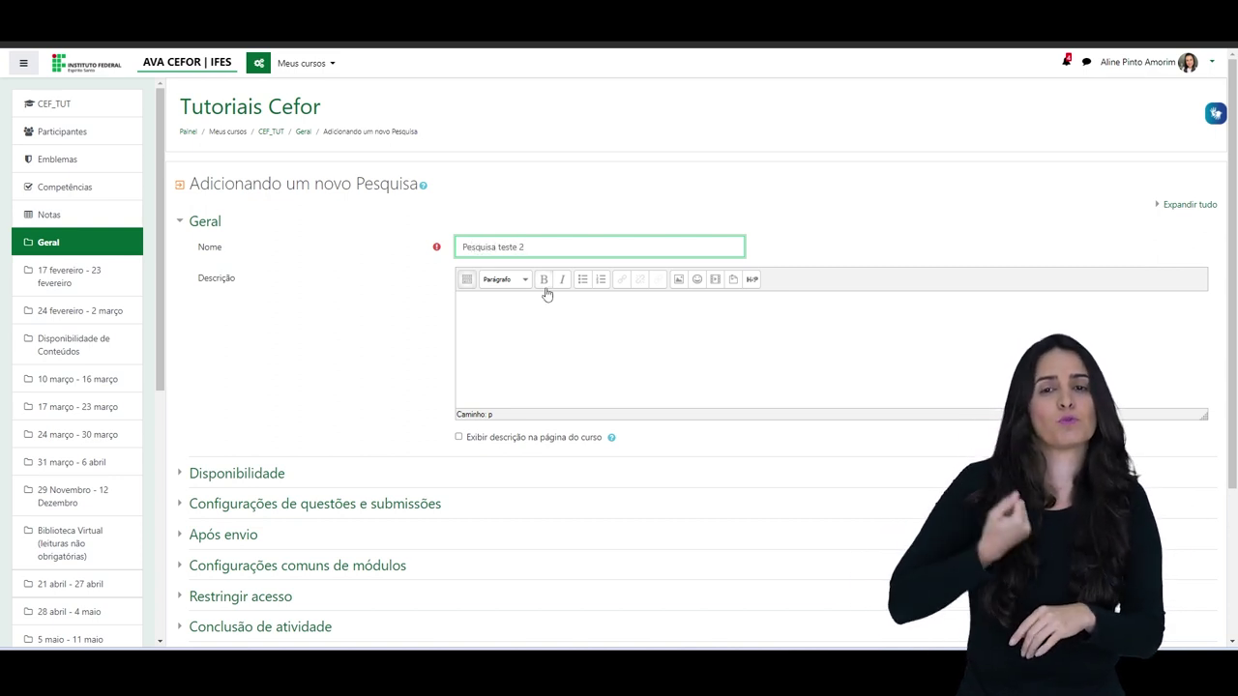
pyautogui.click(536, 301)
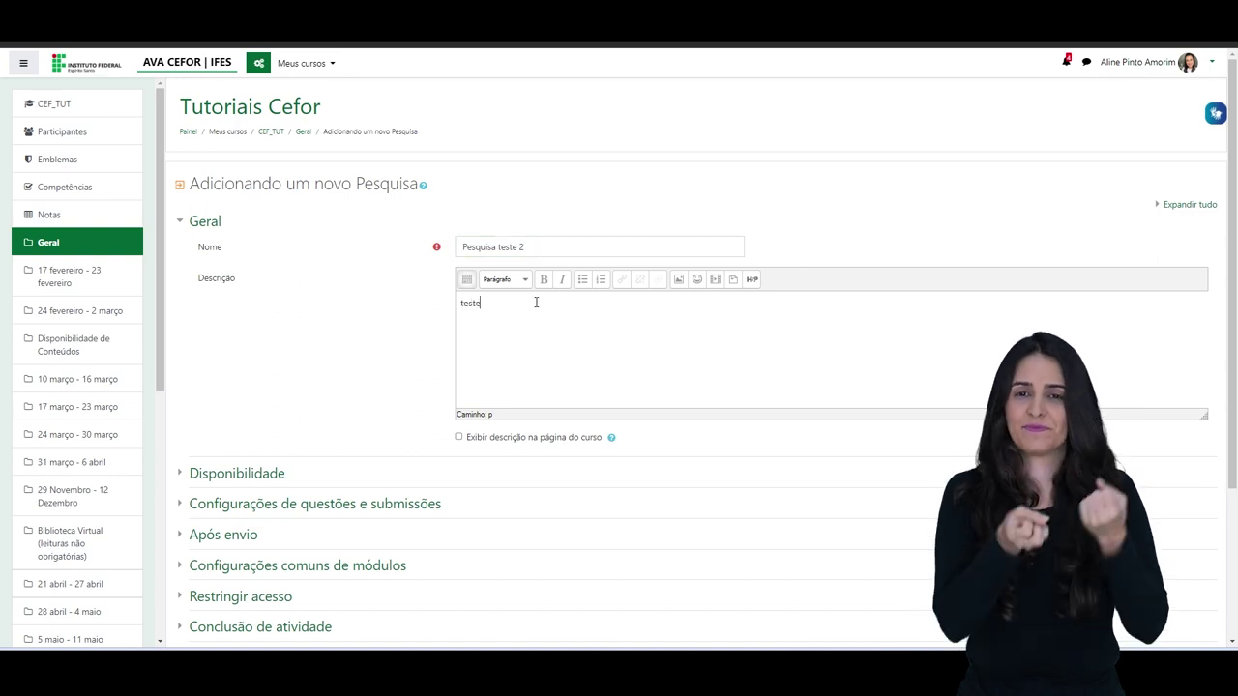
# - Examine the Disponibilidade and Configurações de questões e submissões settings, including the options for recording user names
pyautogui.scroll(-2, 536, 301)
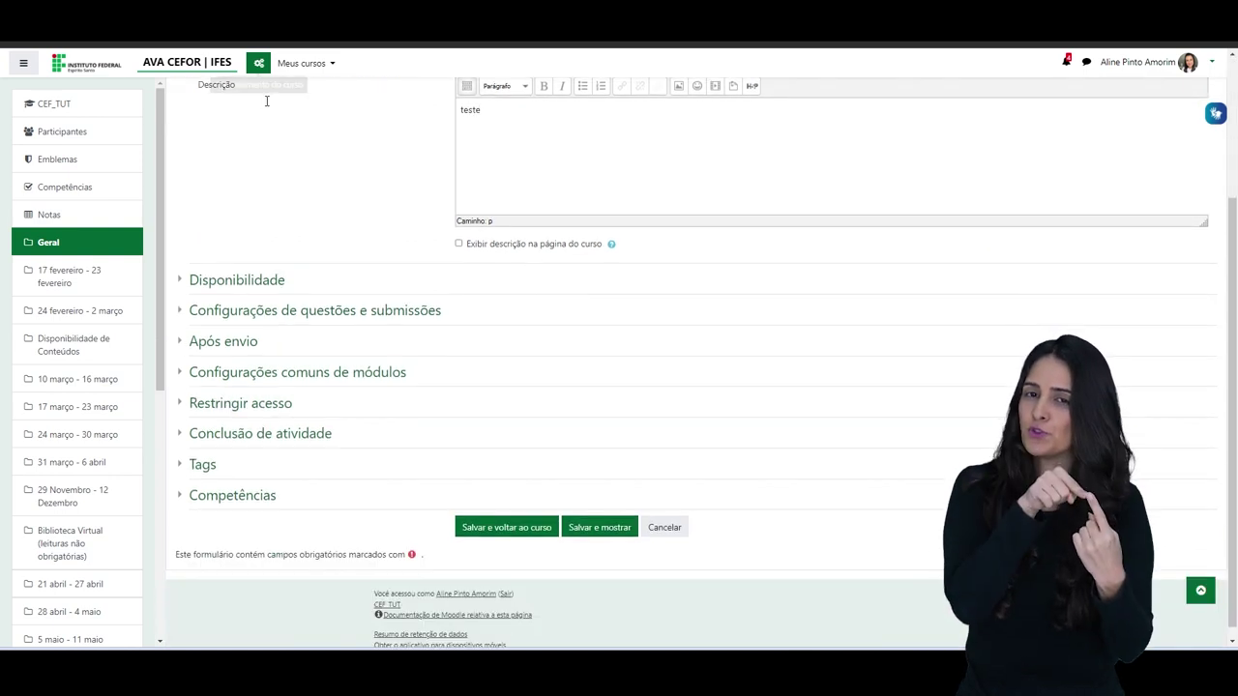
pyautogui.click(258, 283)
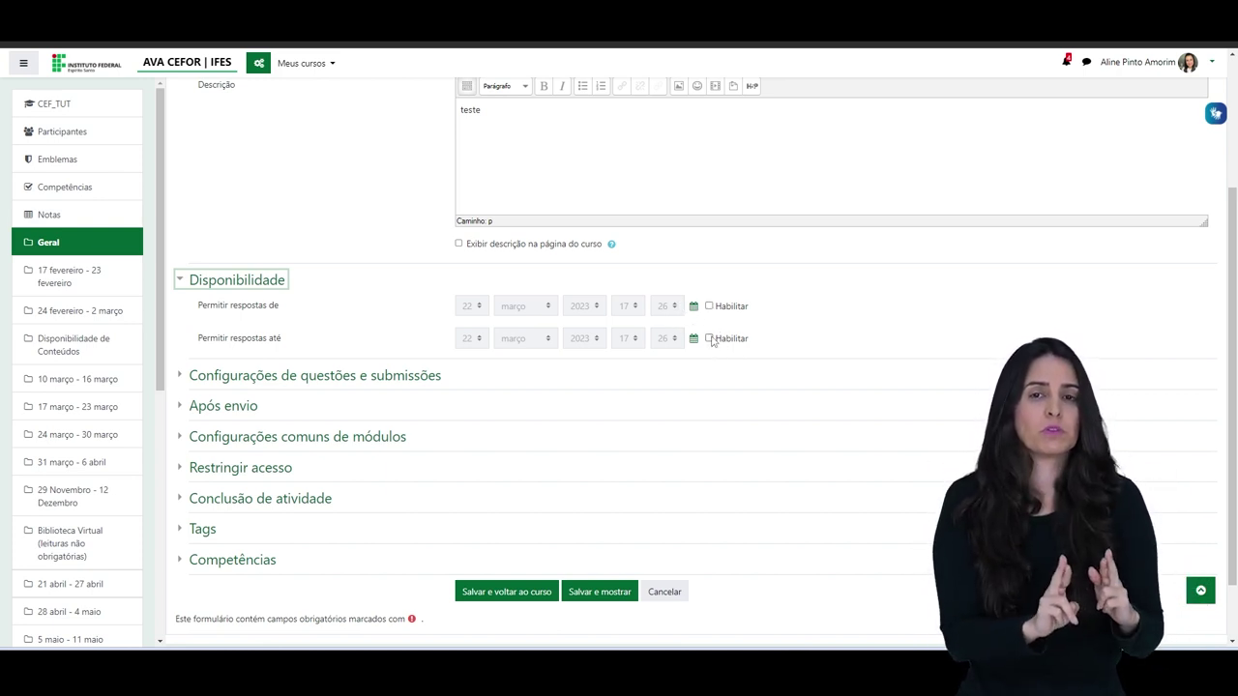
pyautogui.click(280, 374)
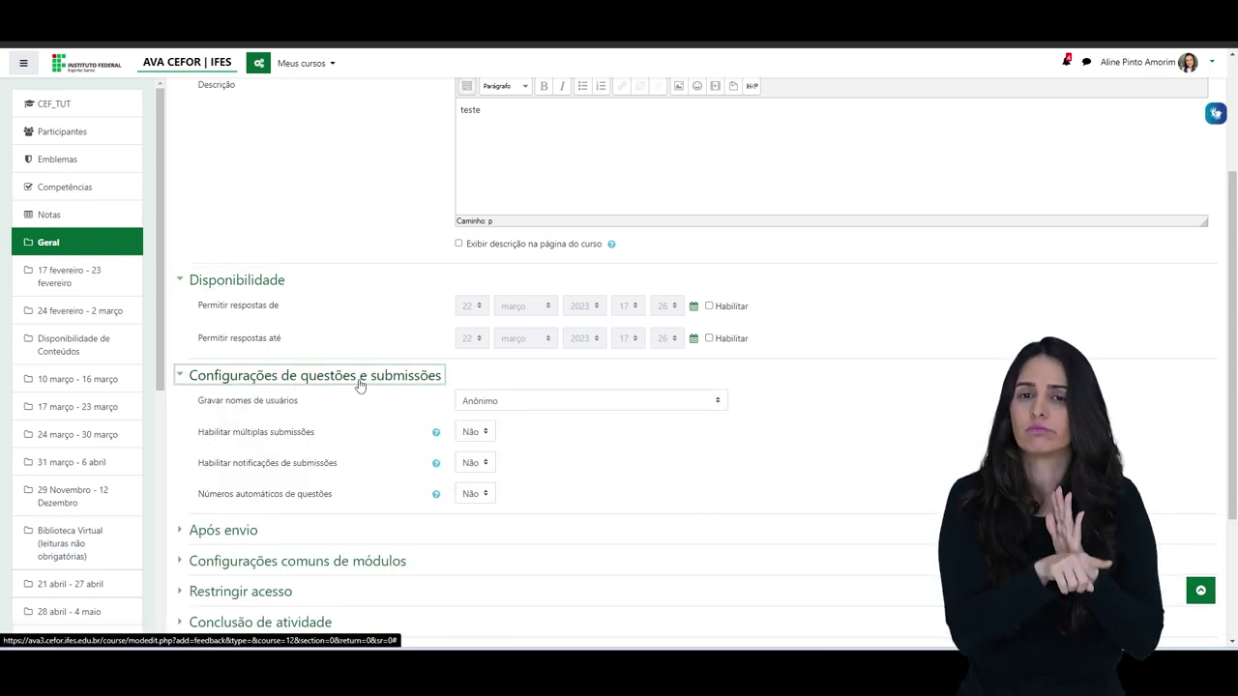
pyautogui.scroll(-3, 382, 406)
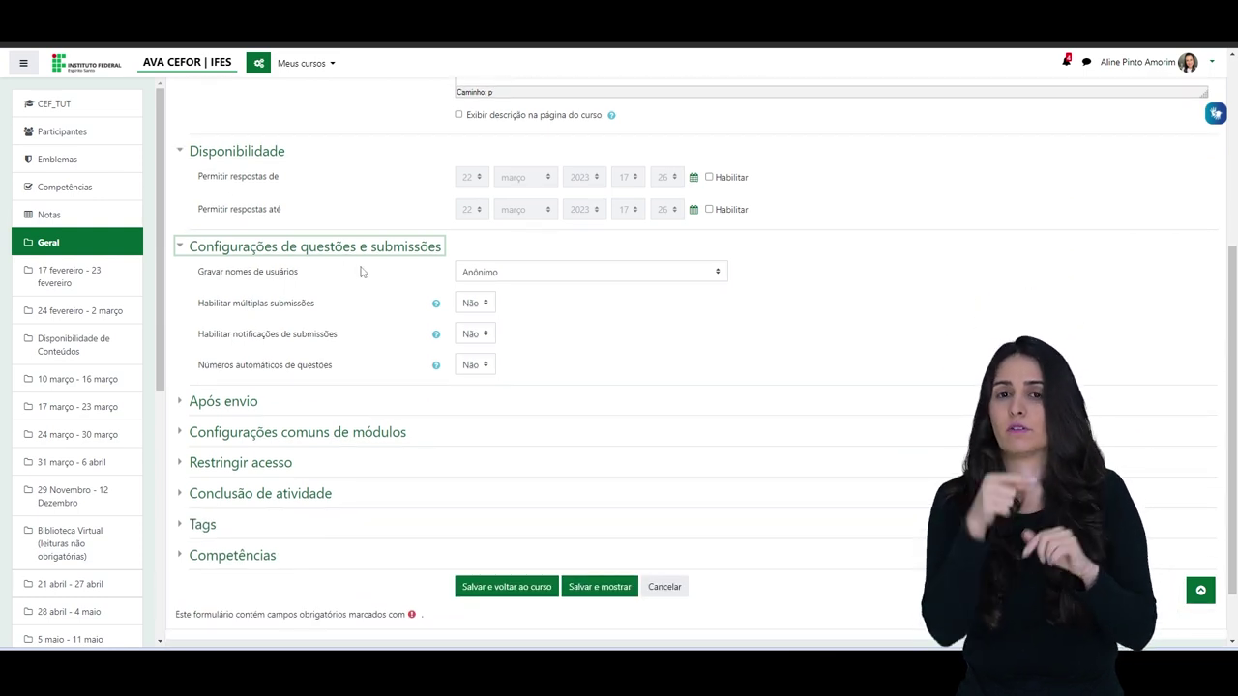
pyautogui.click(657, 277)
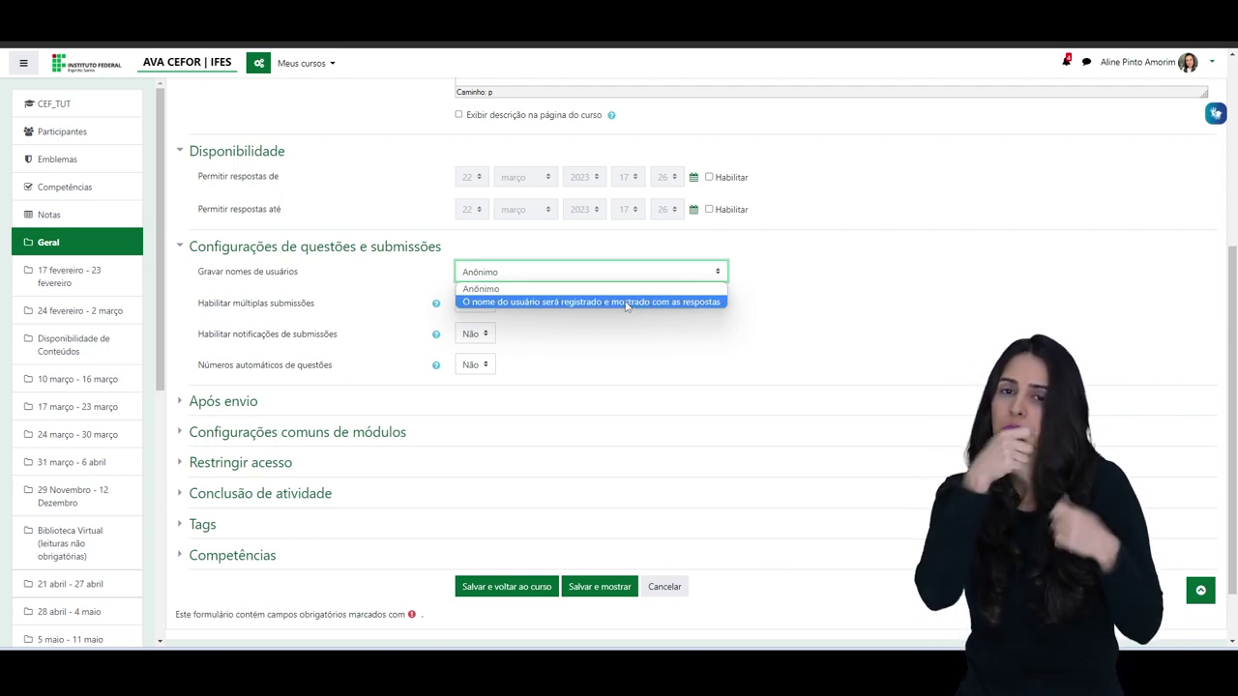
pyautogui.click(382, 293)
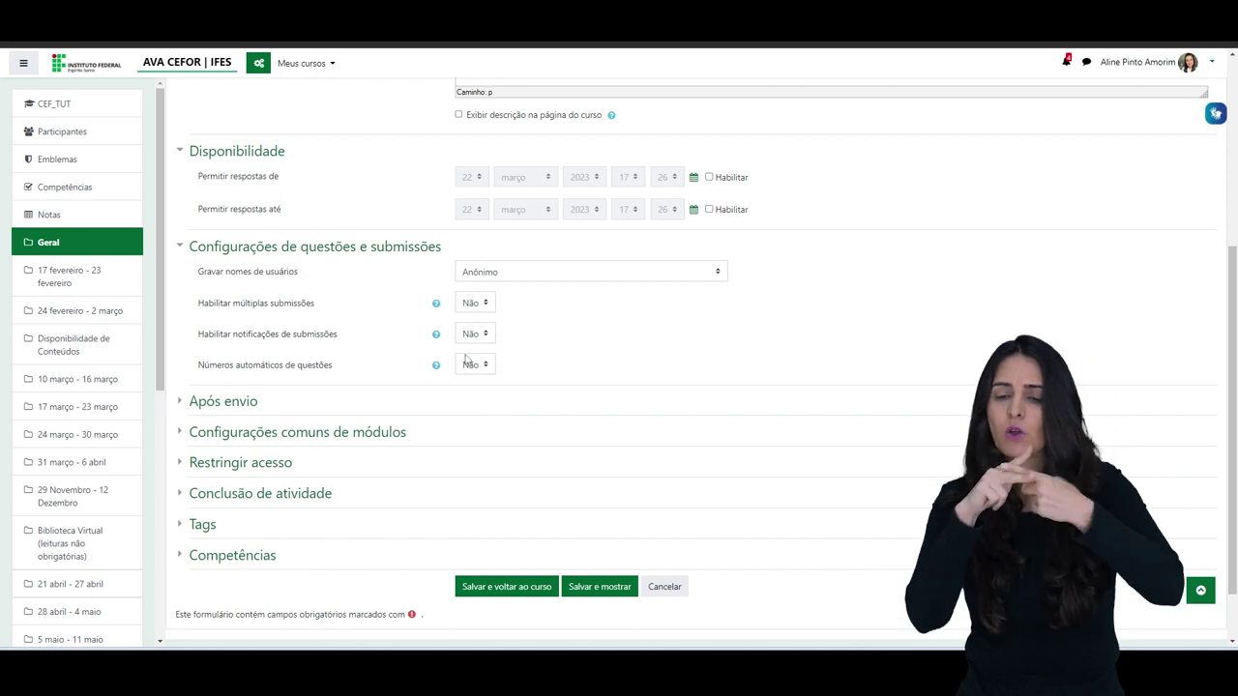
# - Set Mostrar a página de análise to Sim with the completion message "Obrigada pela participação!", and save and display the survey
pyautogui.scroll(-1, 422, 381)
pyautogui.click(227, 330)
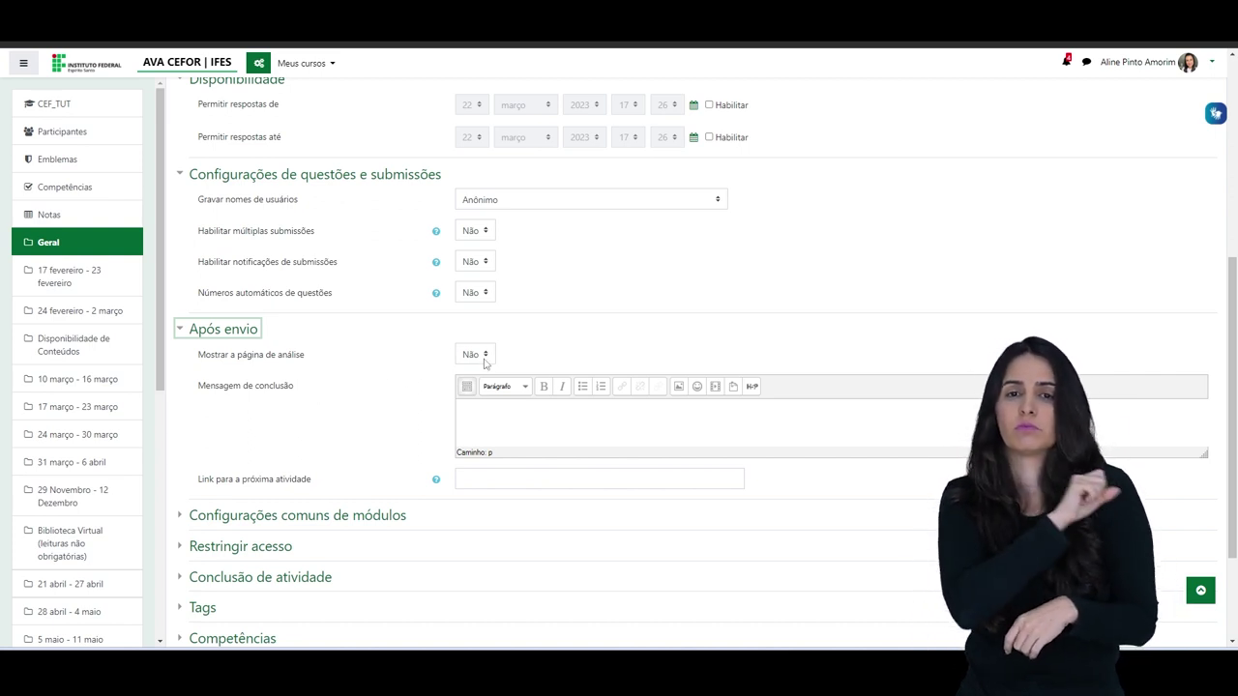
pyautogui.click(495, 413)
pyautogui.click(483, 355)
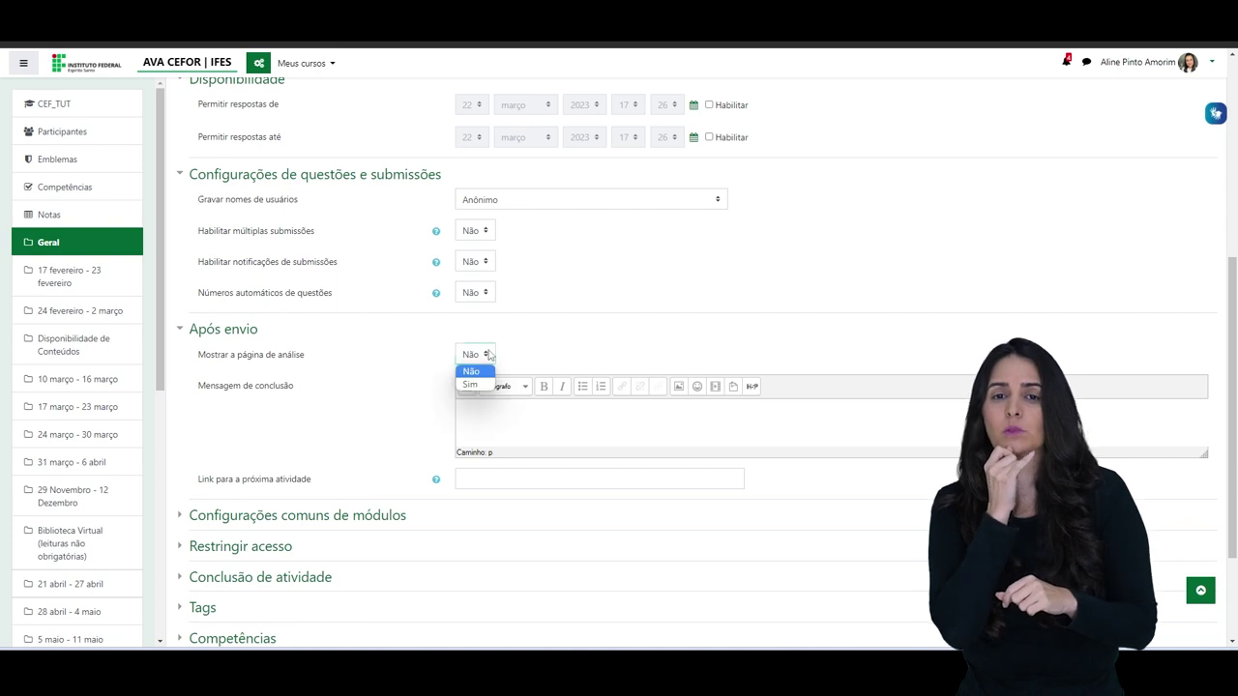
pyautogui.click(474, 383)
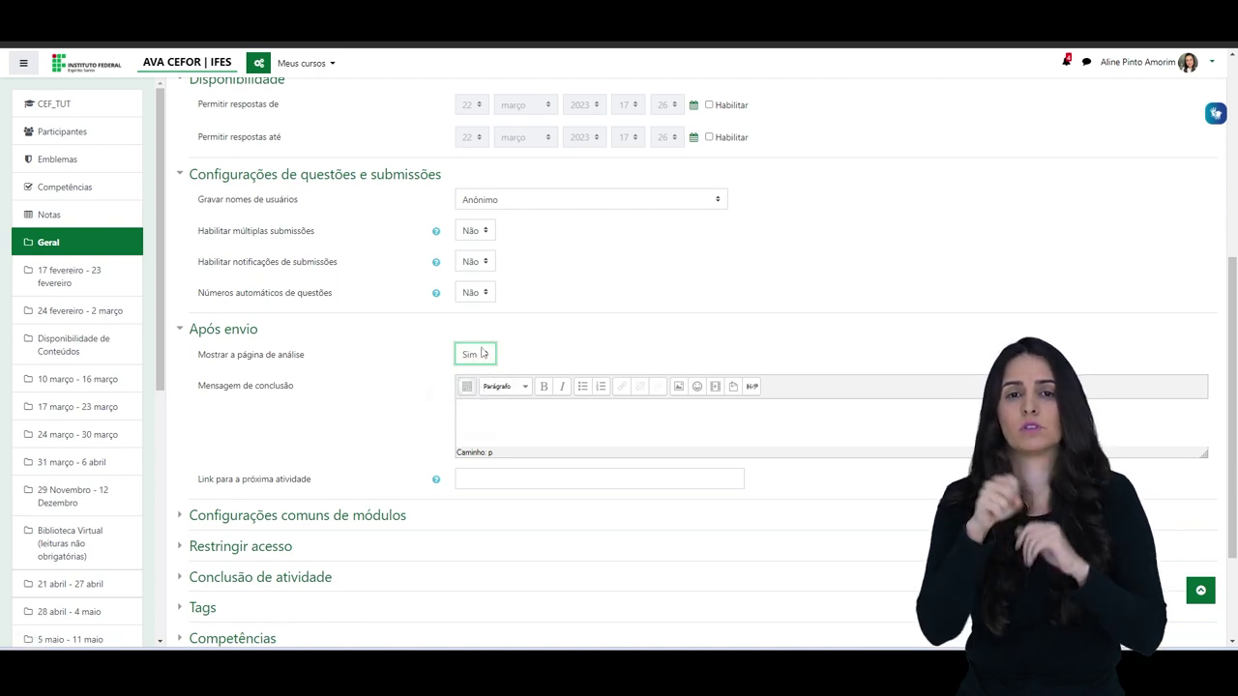
pyautogui.click(481, 408)
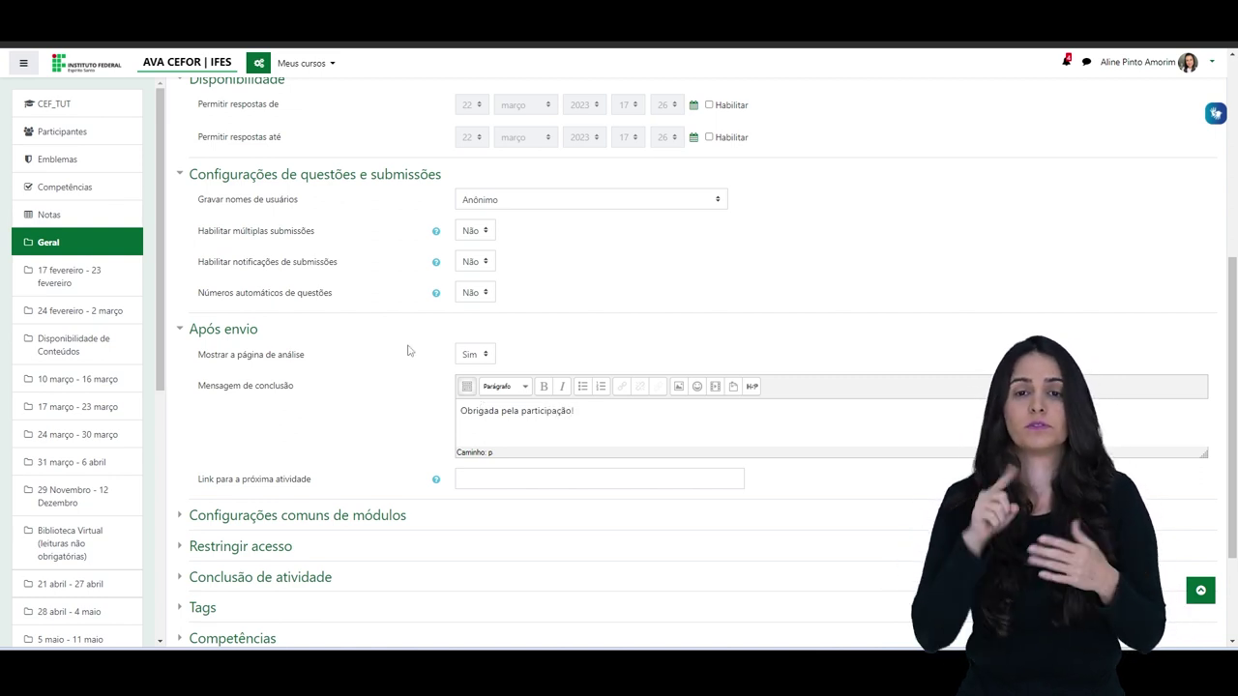
pyautogui.scroll(-3, 407, 350)
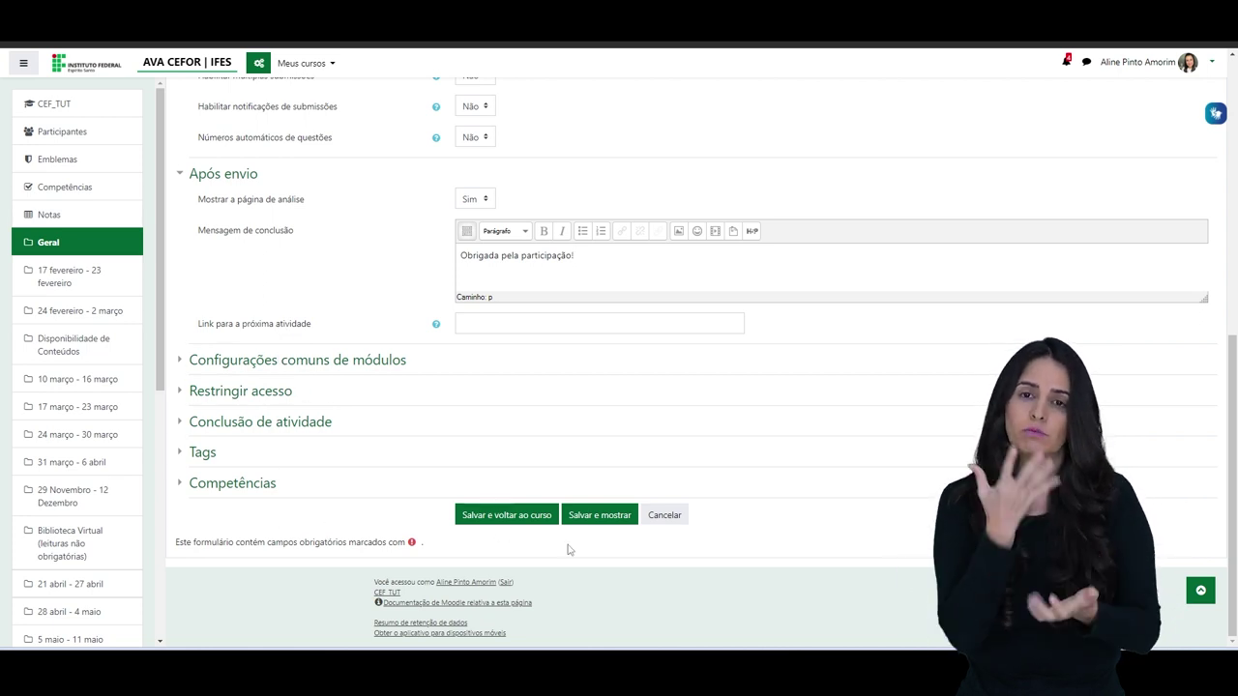
pyautogui.click(590, 517)
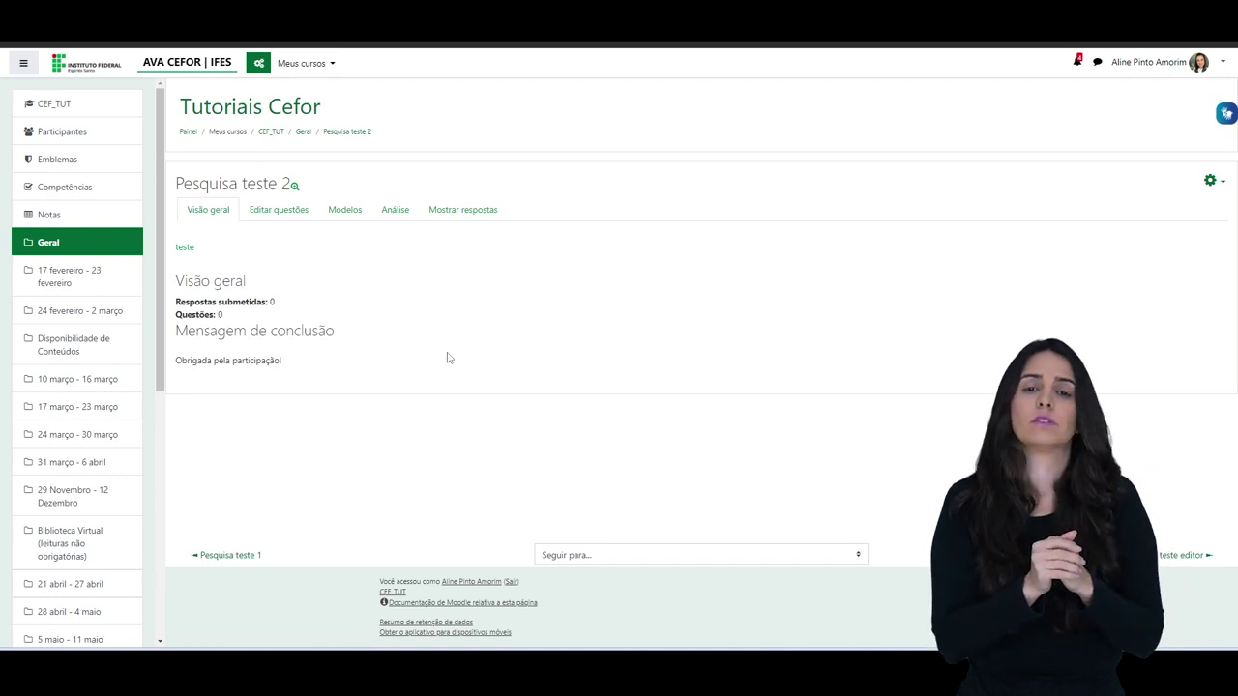
# - Add a required Múltipla escolha question to Pesquisa teste 2 with the text "Você já conhecia o AVA MOODLE?"
pyautogui.click(267, 212)
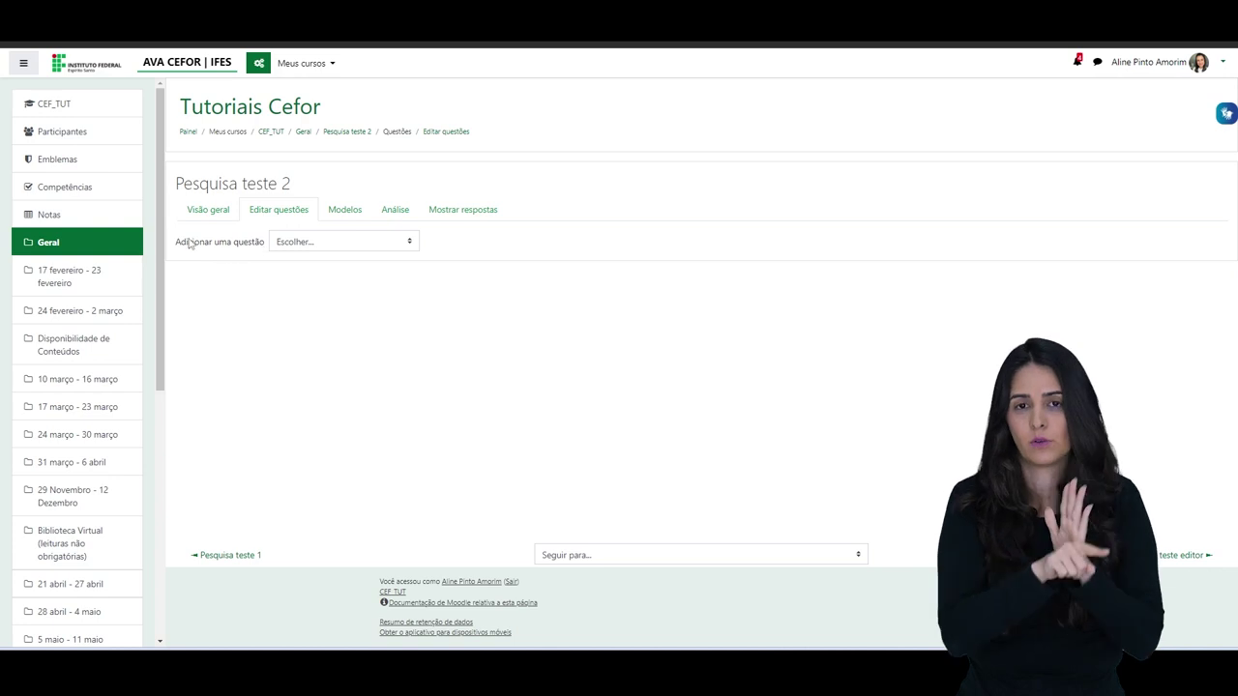
pyautogui.click(410, 243)
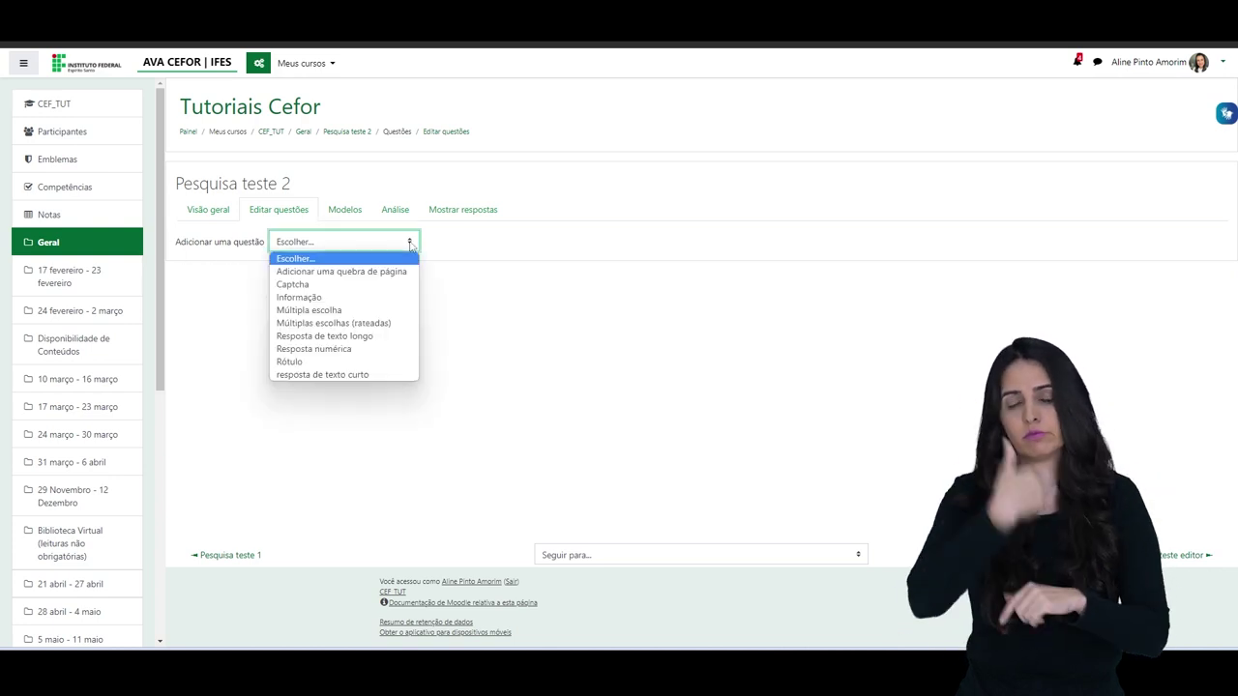
pyautogui.click(350, 311)
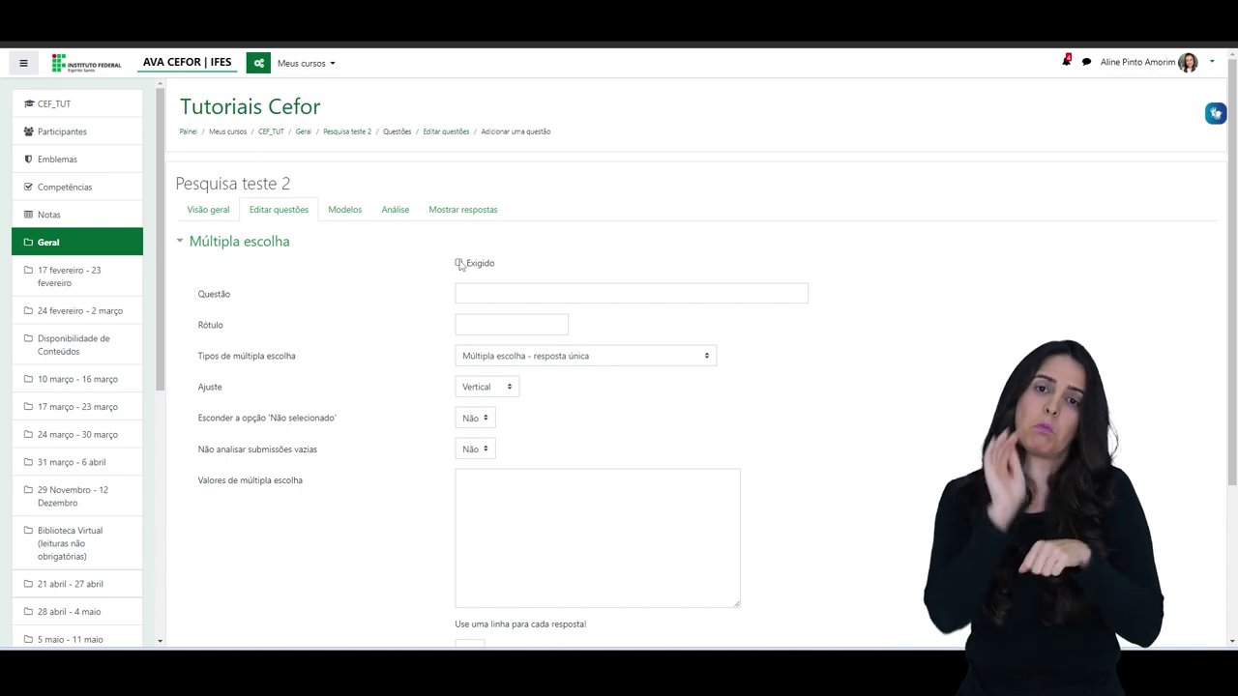
pyautogui.click(459, 264)
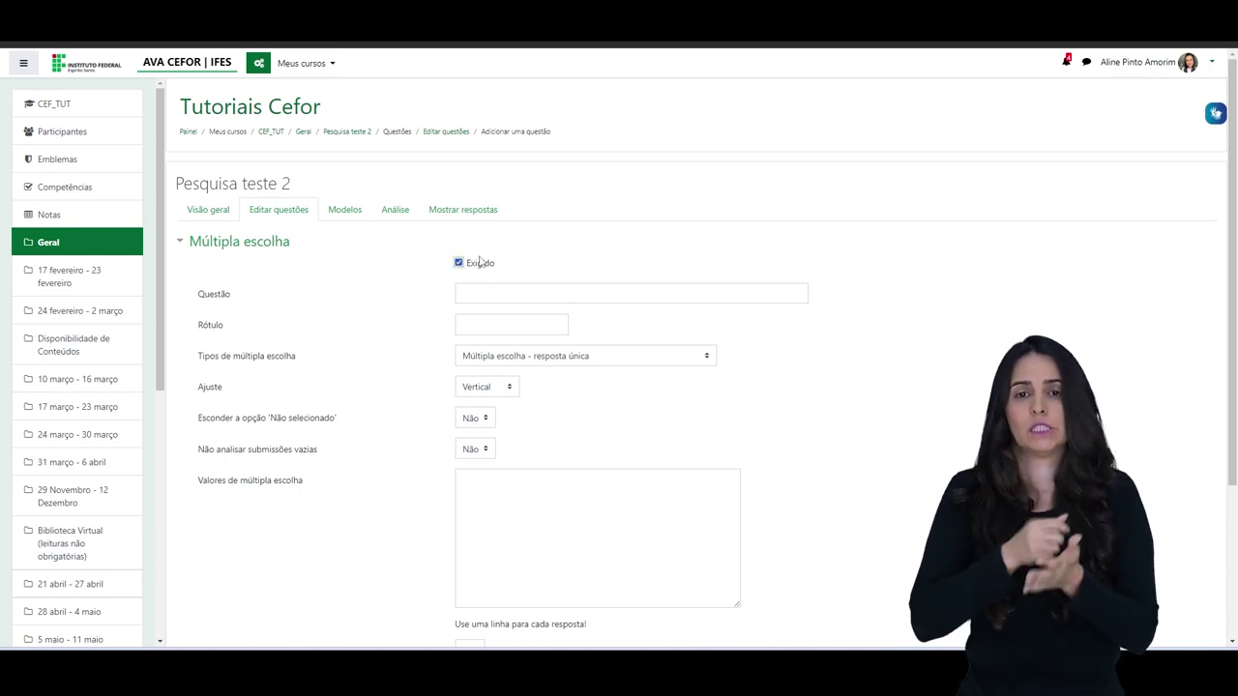
pyautogui.click(491, 292)
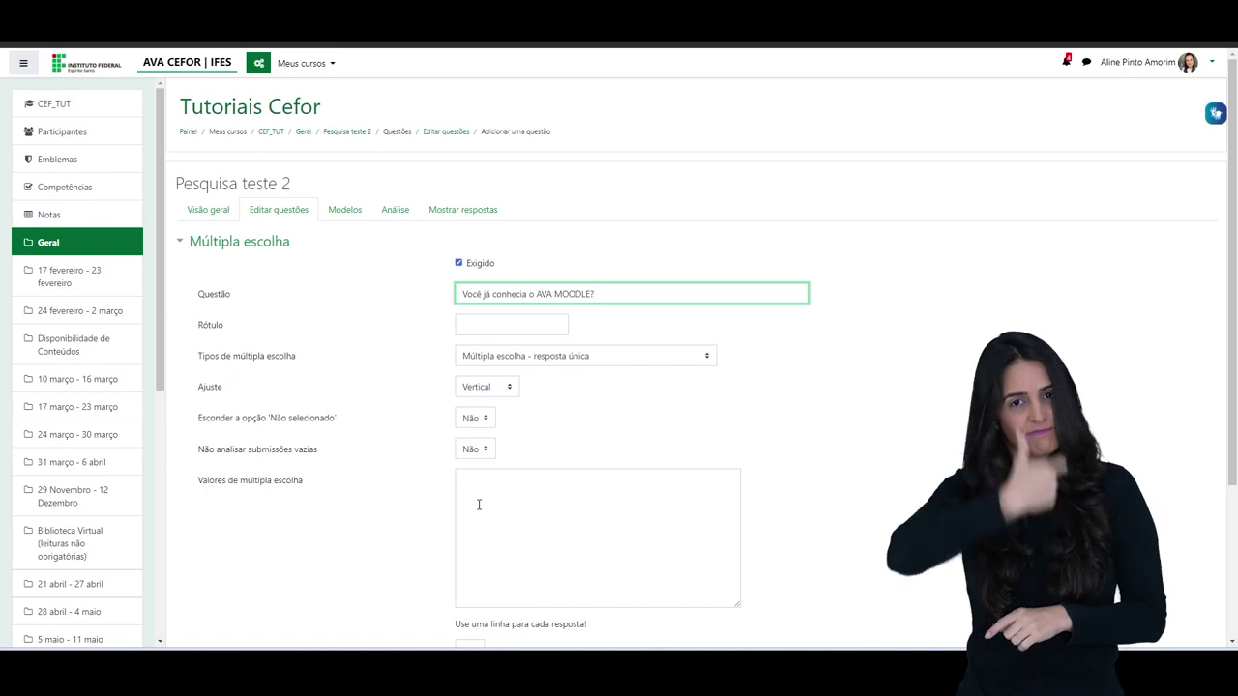
# - Choose Múltipla escolha - resposta única as the question's type and Vertical as its Ajuste
pyautogui.scroll(-2, 592, 423)
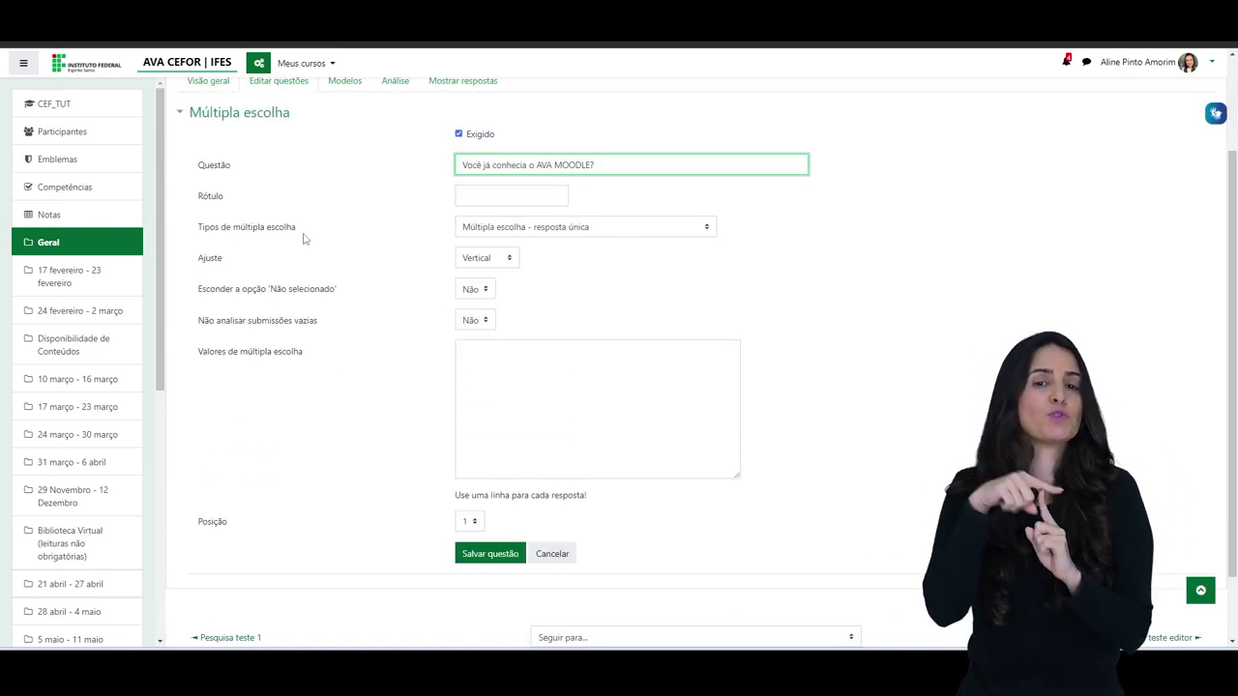
pyautogui.click(695, 230)
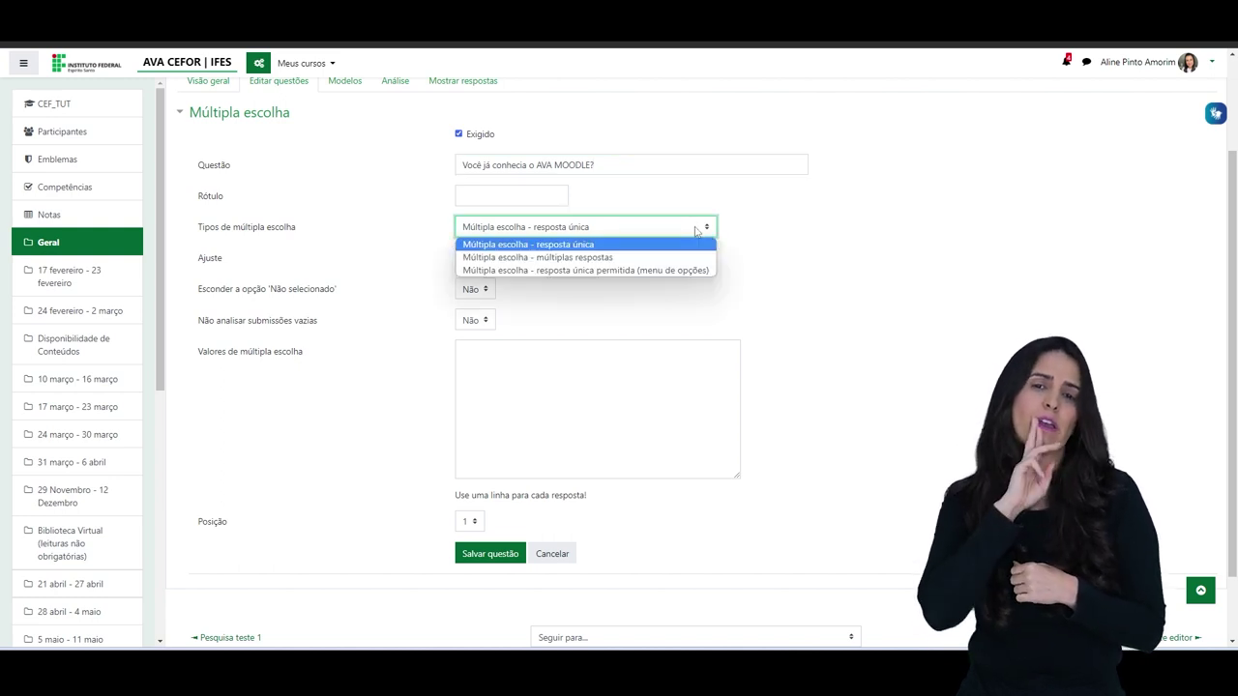
pyautogui.click(601, 244)
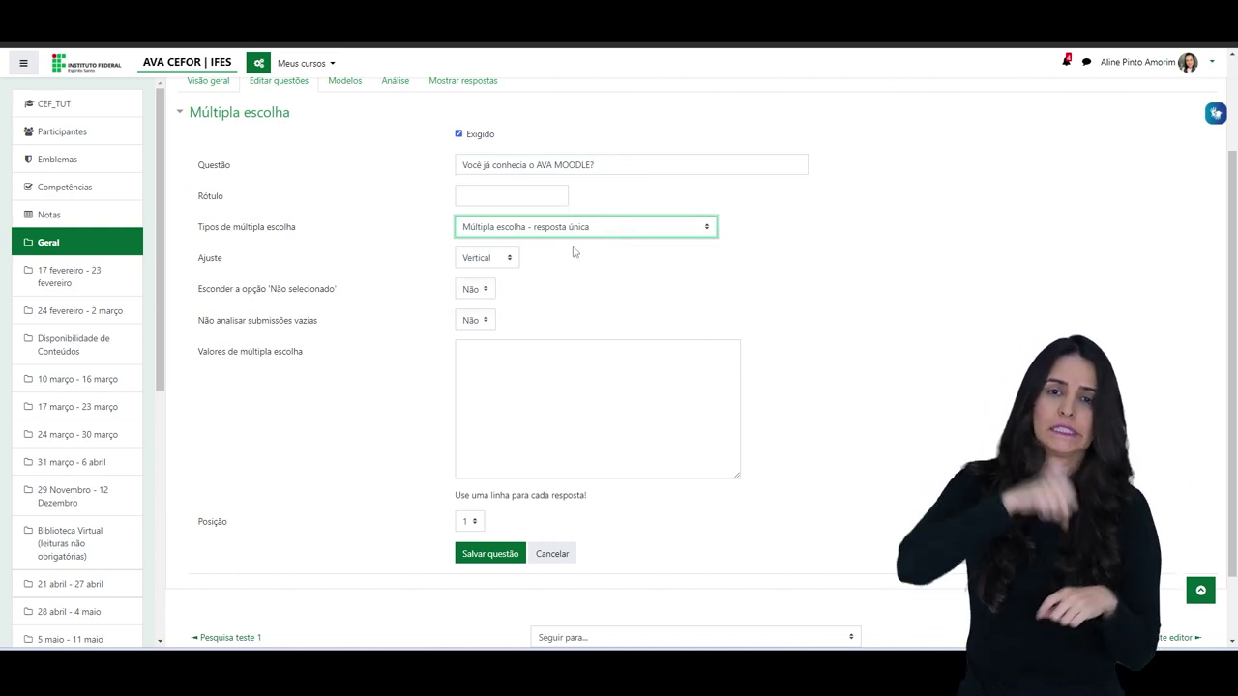
pyautogui.click(512, 259)
pyautogui.click(488, 274)
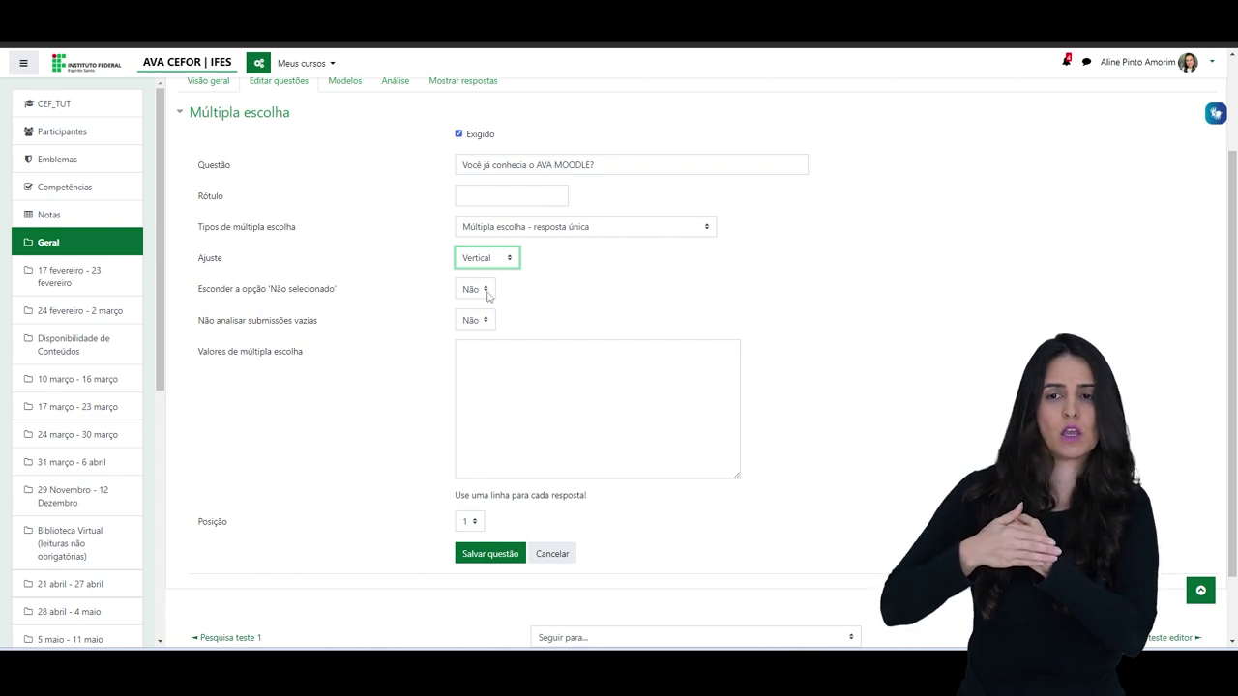
# - Set both Esconder a opção 'Não selecionado' and Não analisar submissões vazias to Sim
pyautogui.click(487, 292)
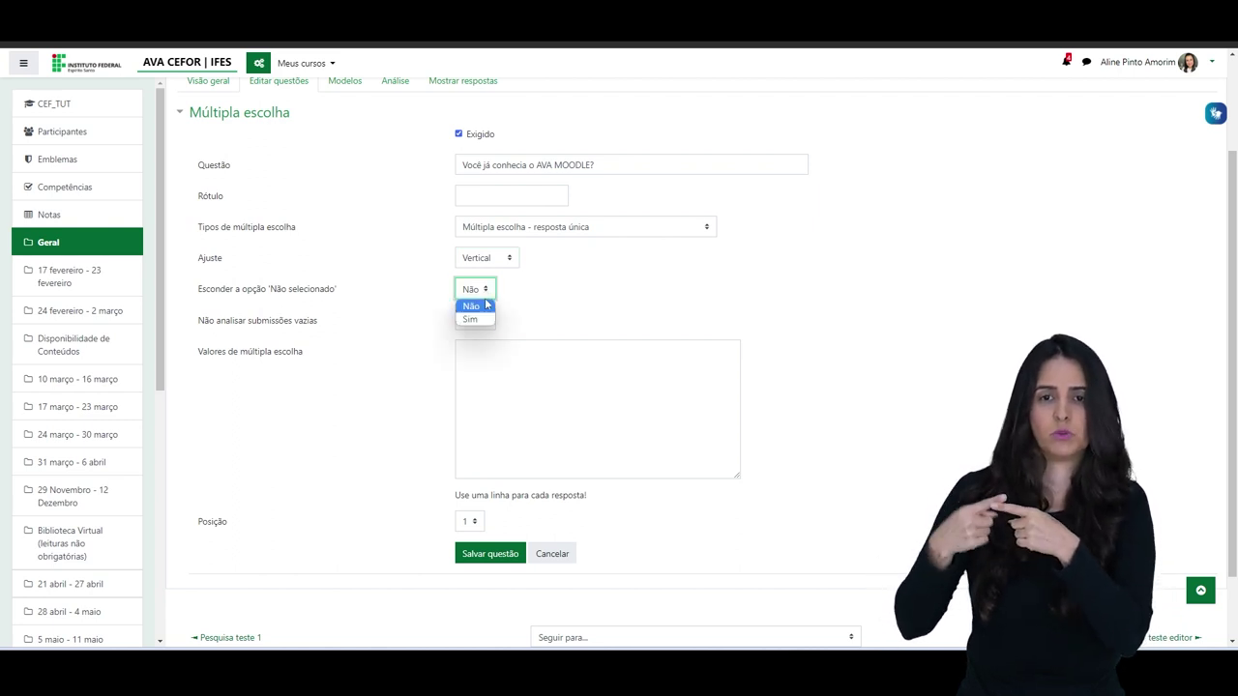
pyautogui.click(474, 321)
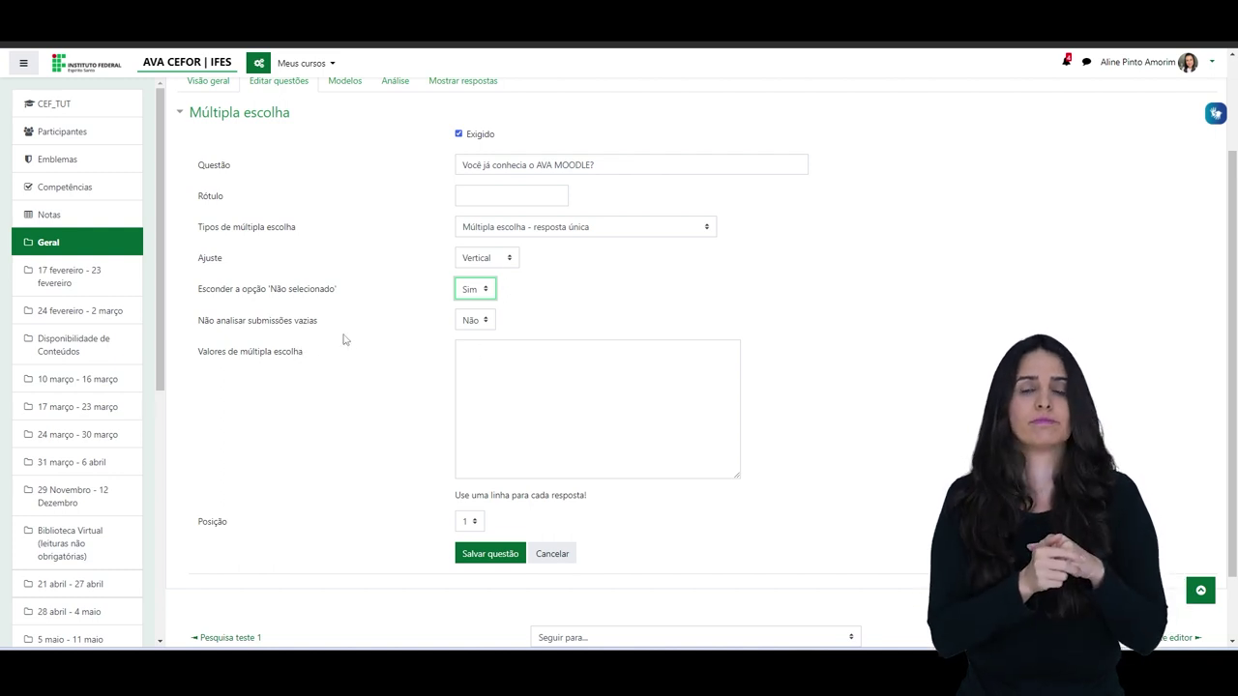
pyautogui.click(487, 327)
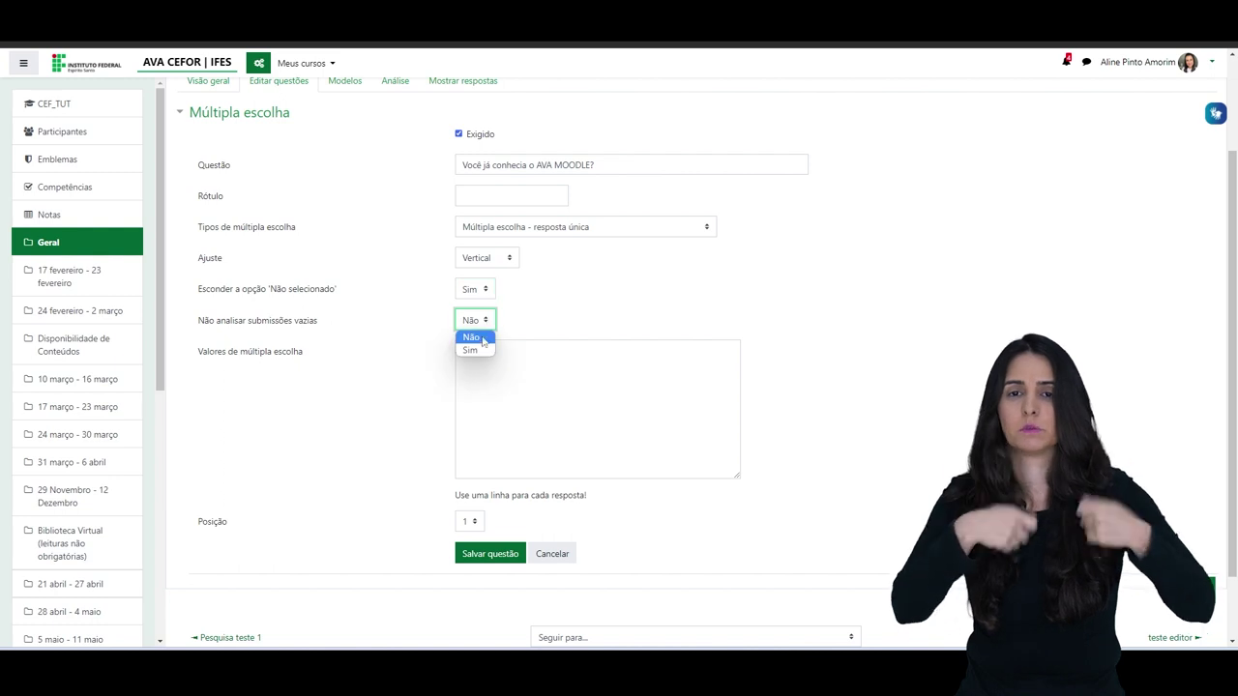
pyautogui.click(482, 349)
# - Enter SIM and NÃO on separate lines as the multiple-choice values and save the question
pyautogui.click(501, 362)
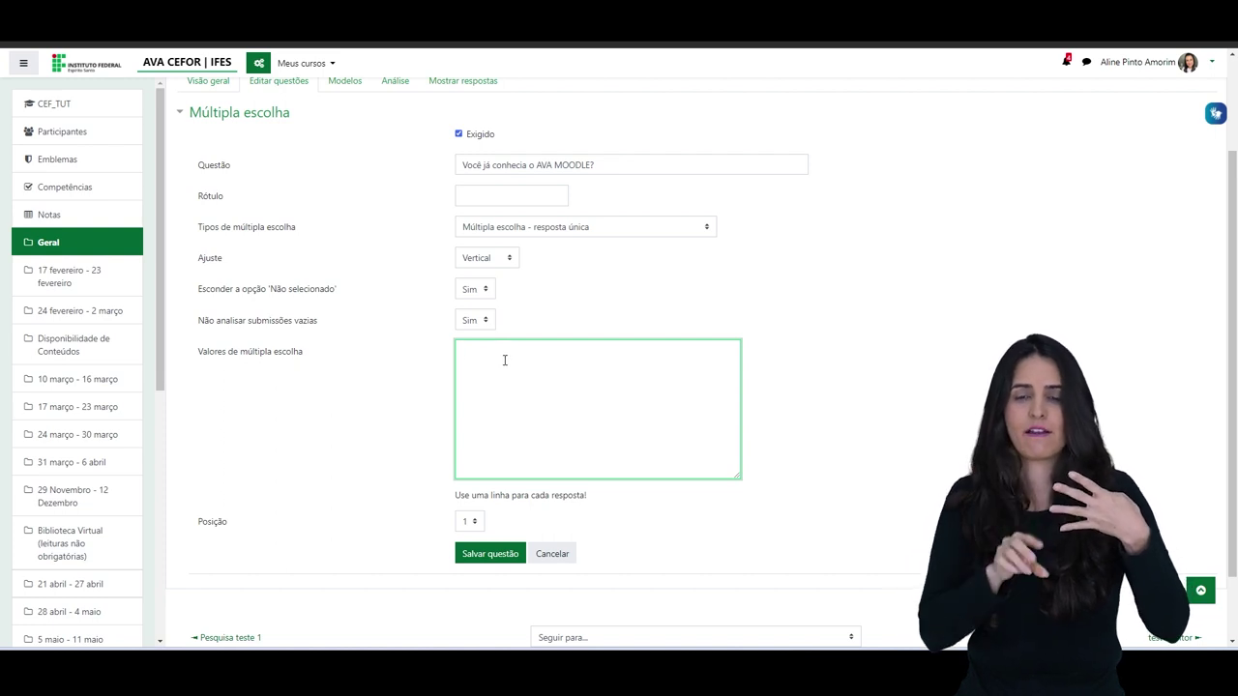
pyautogui.write('SIM')
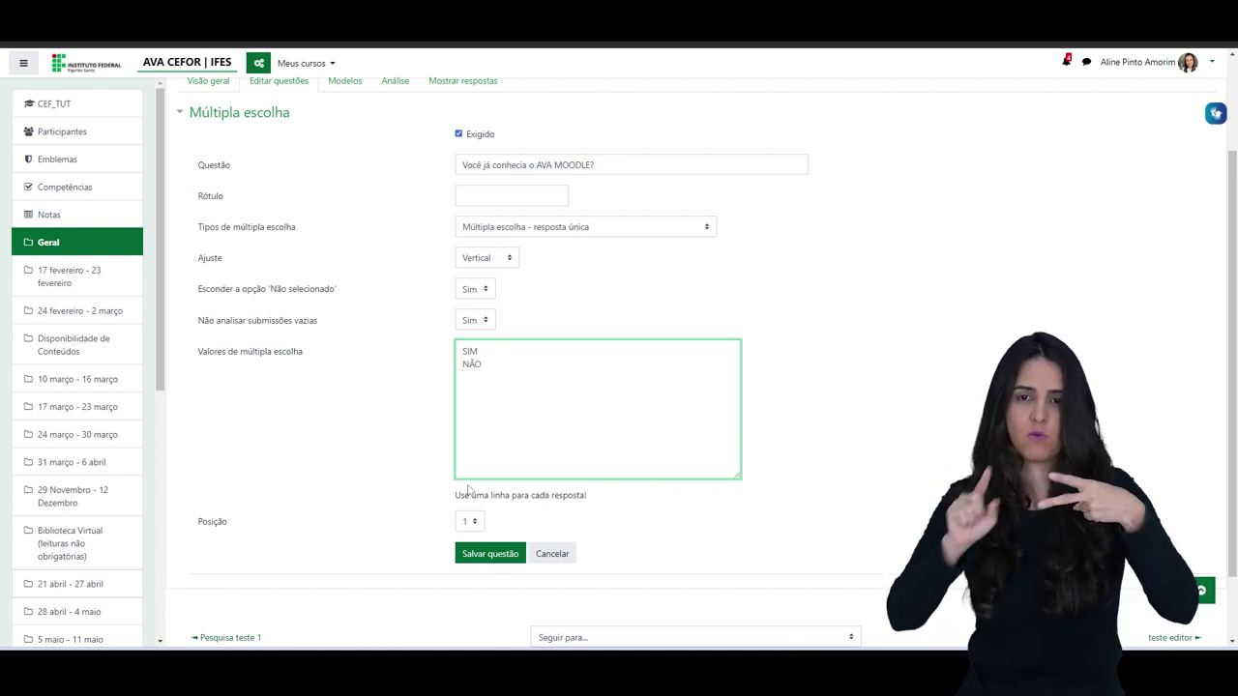
pyautogui.scroll(-1, 489, 523)
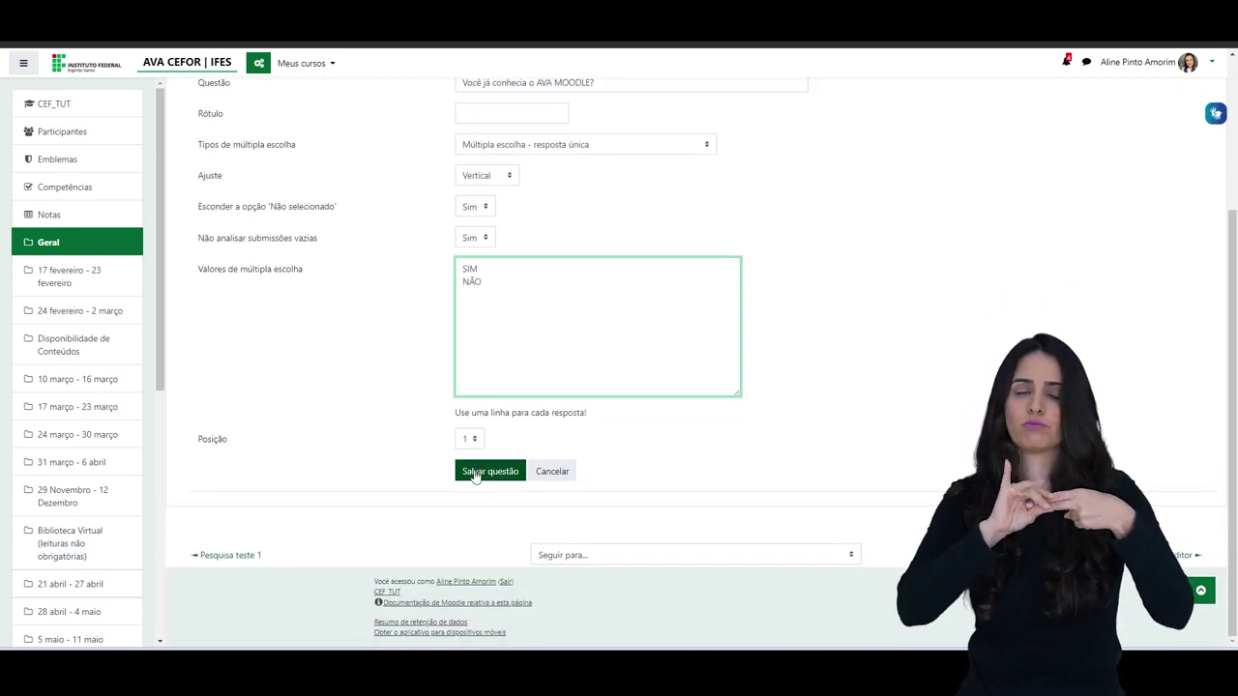
pyautogui.click(480, 474)
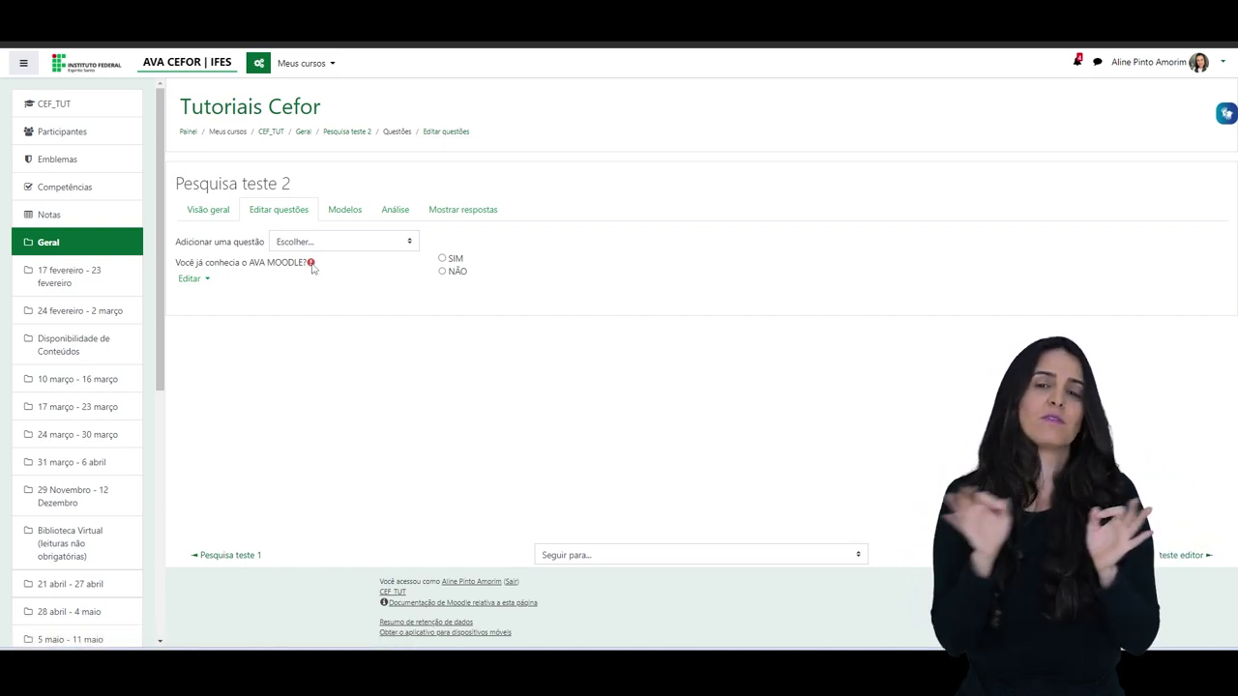
# - Add a required Resposta de texto longo question reading "Deixe uma sugestão de melhoria para o curso:"
pyautogui.moveTo(312, 268)
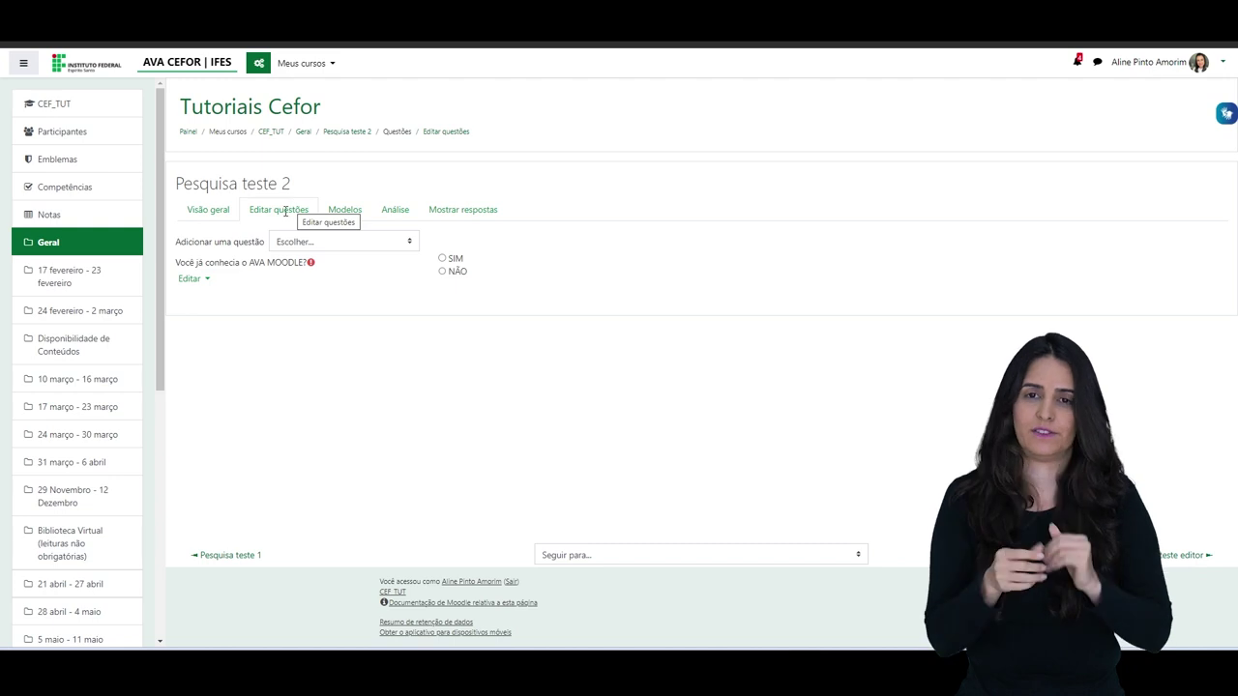
pyautogui.click(412, 243)
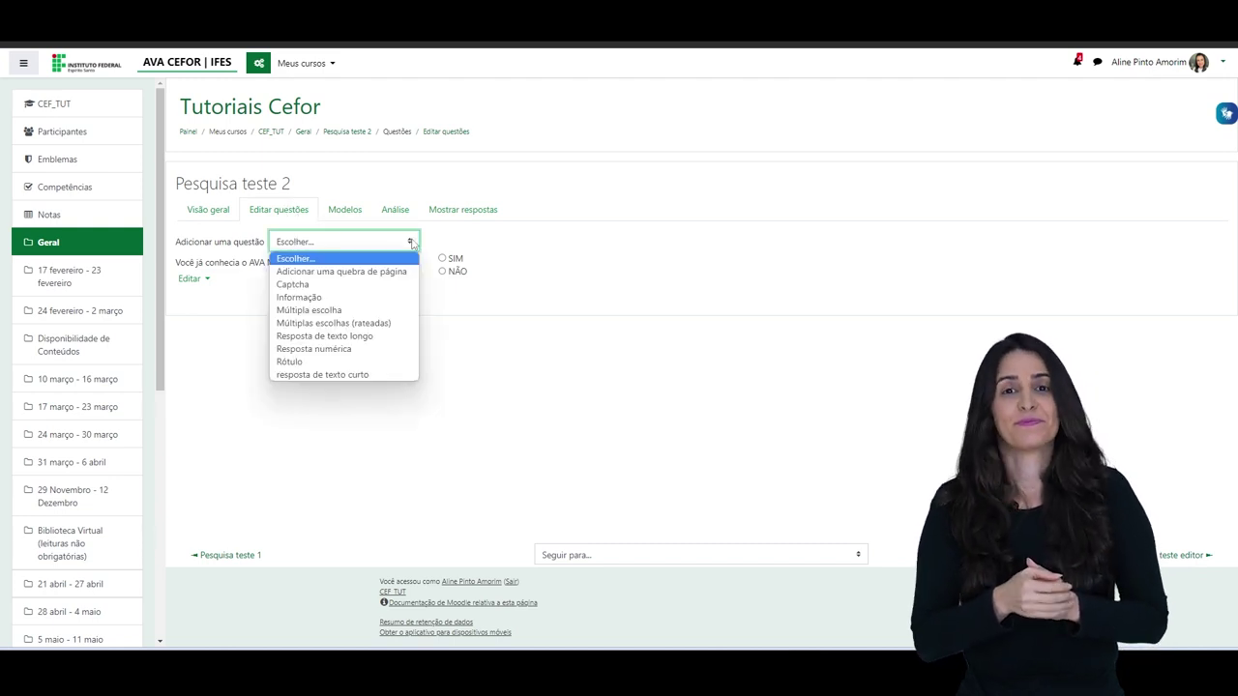
pyautogui.click(366, 337)
pyautogui.click(461, 264)
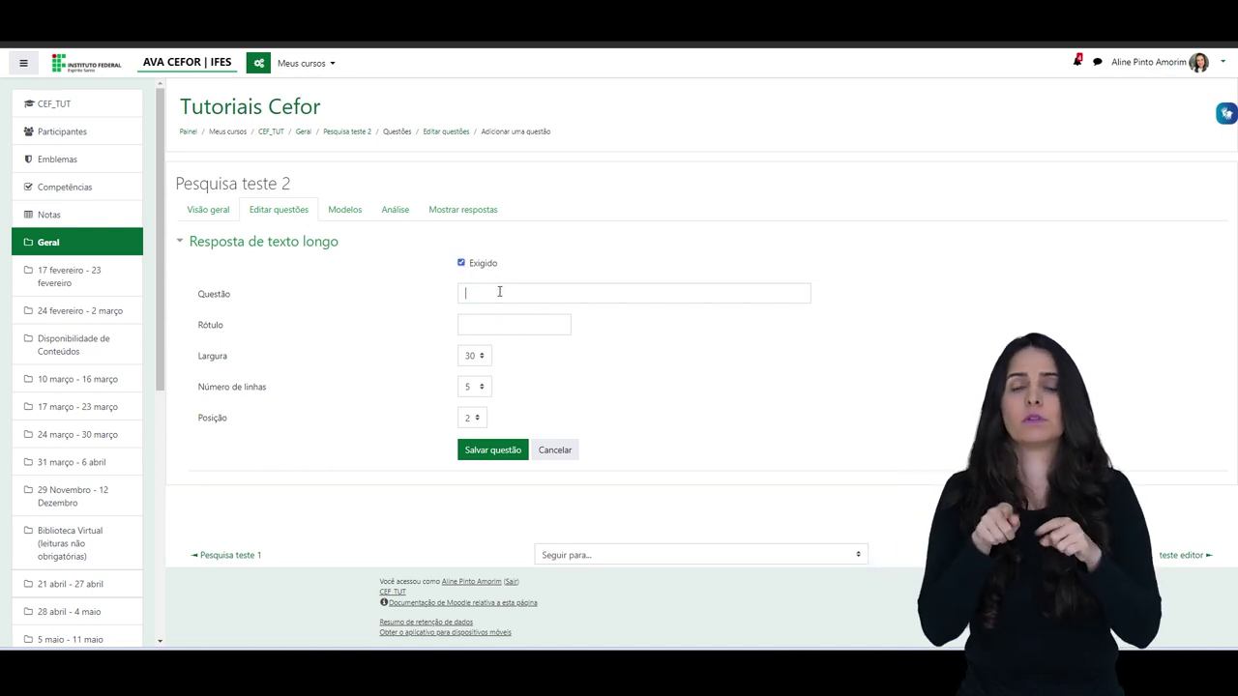
pyautogui.click(493, 295)
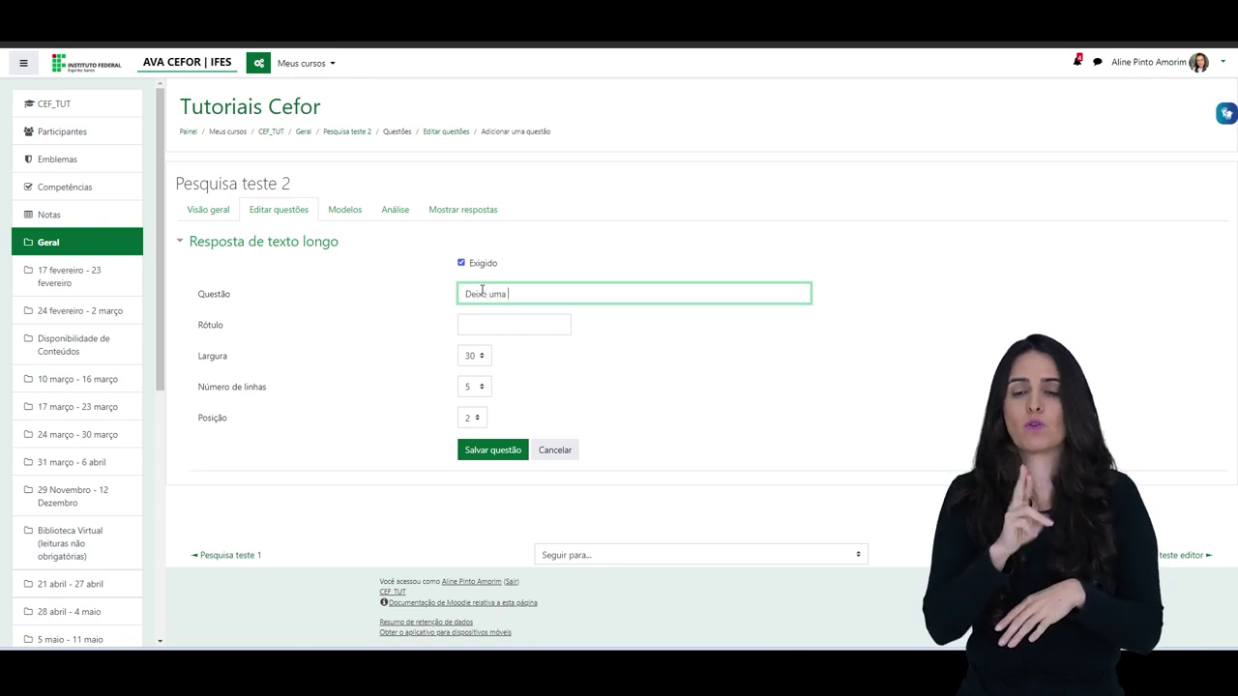
pyautogui.write('Deixe uma sugestão ')
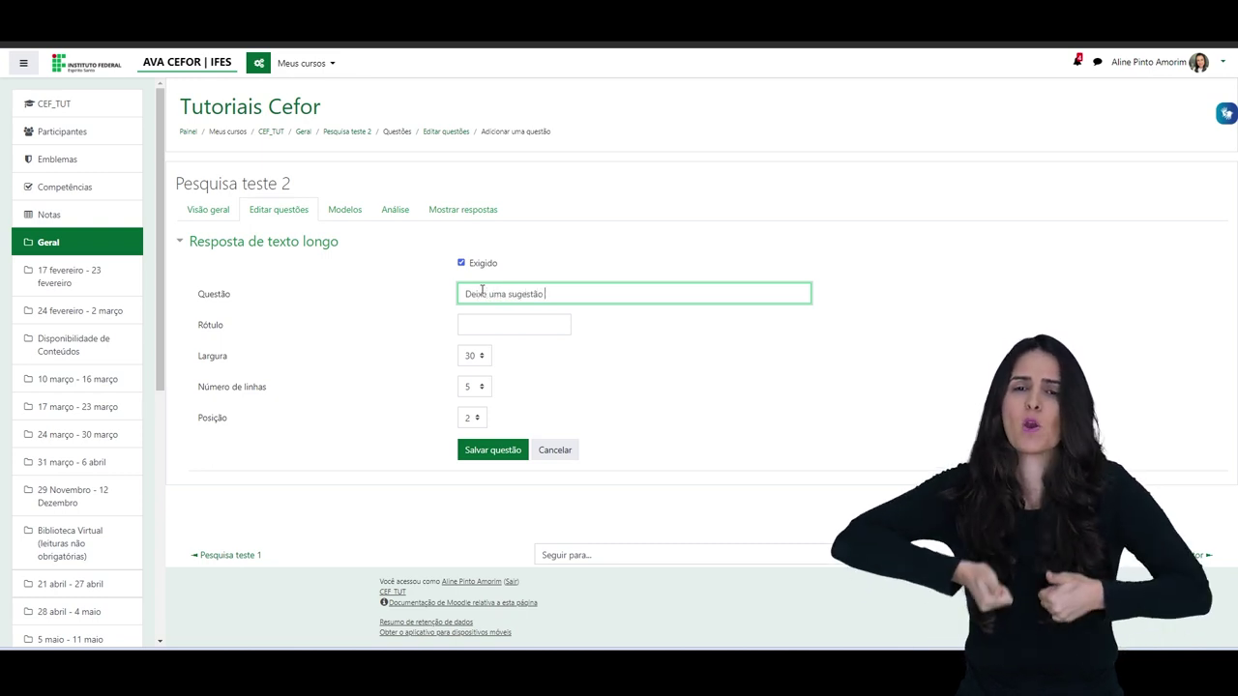
pyautogui.write('de melhoria par')
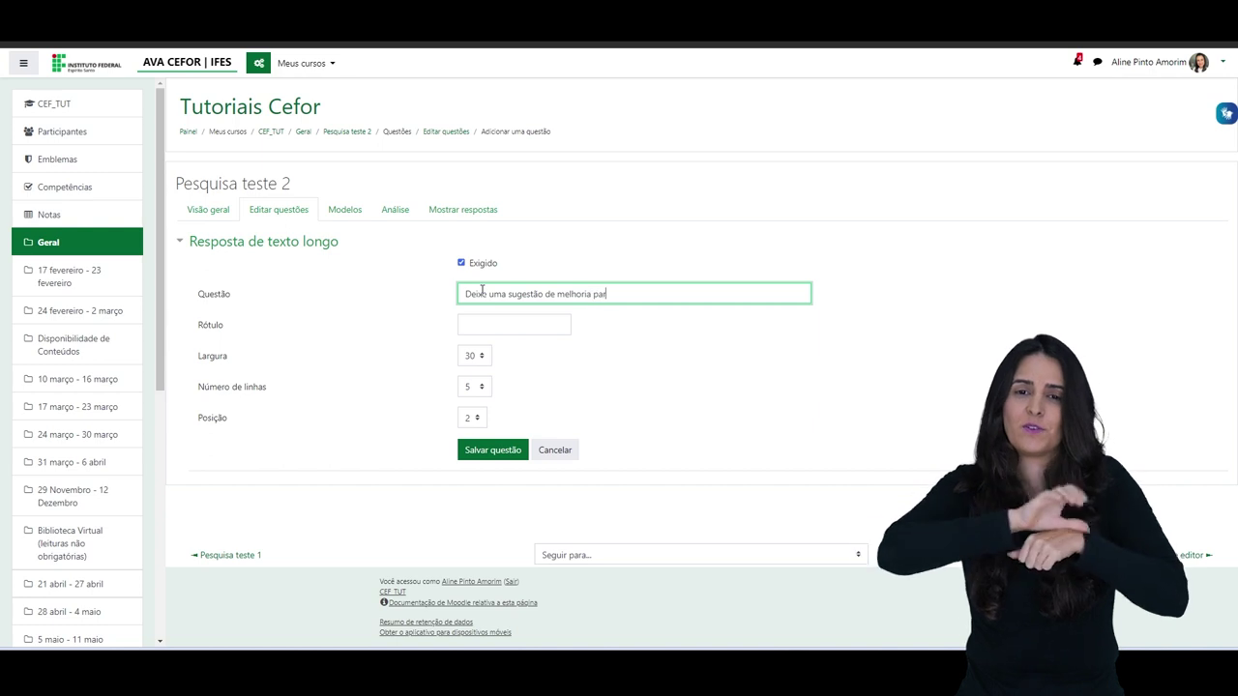
pyautogui.write('a o curso')
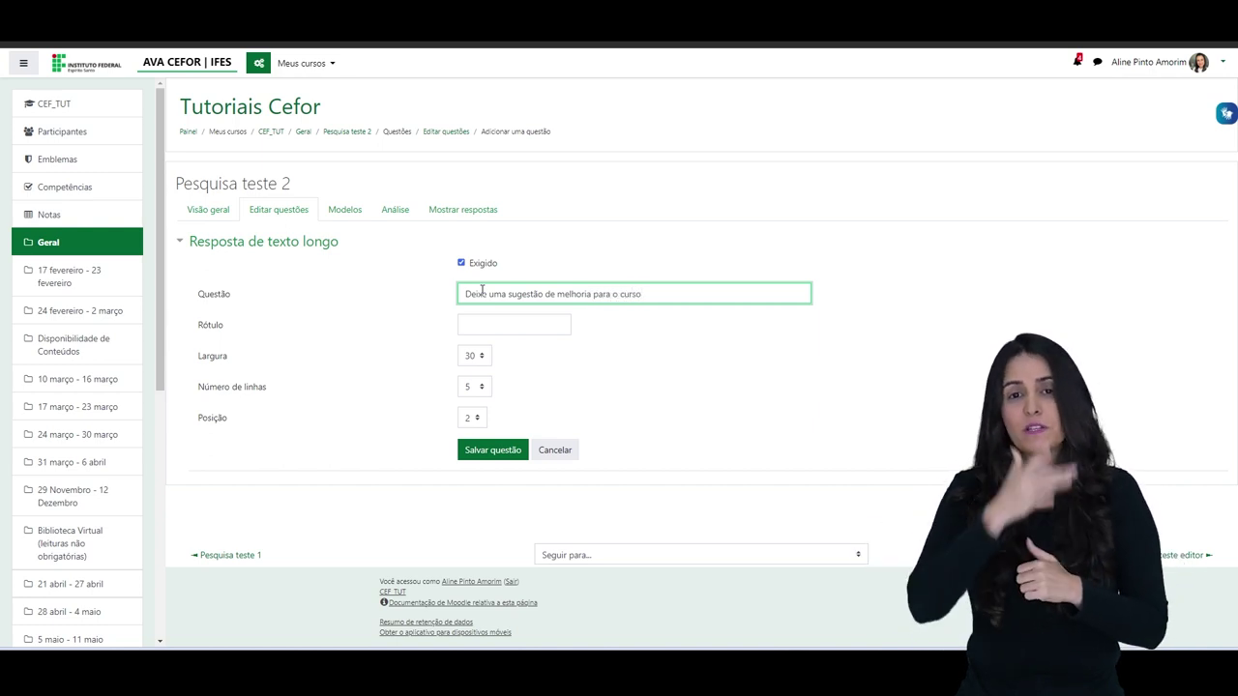
pyautogui.write(':')
# - Set the long-text question's Largura to 10 and Número de linhas to 10, and save the question
pyautogui.click(473, 355)
pyautogui.moveTo(486, 387); pyautogui.dragTo(489, 437)
pyautogui.scroll(5, 470, 493)
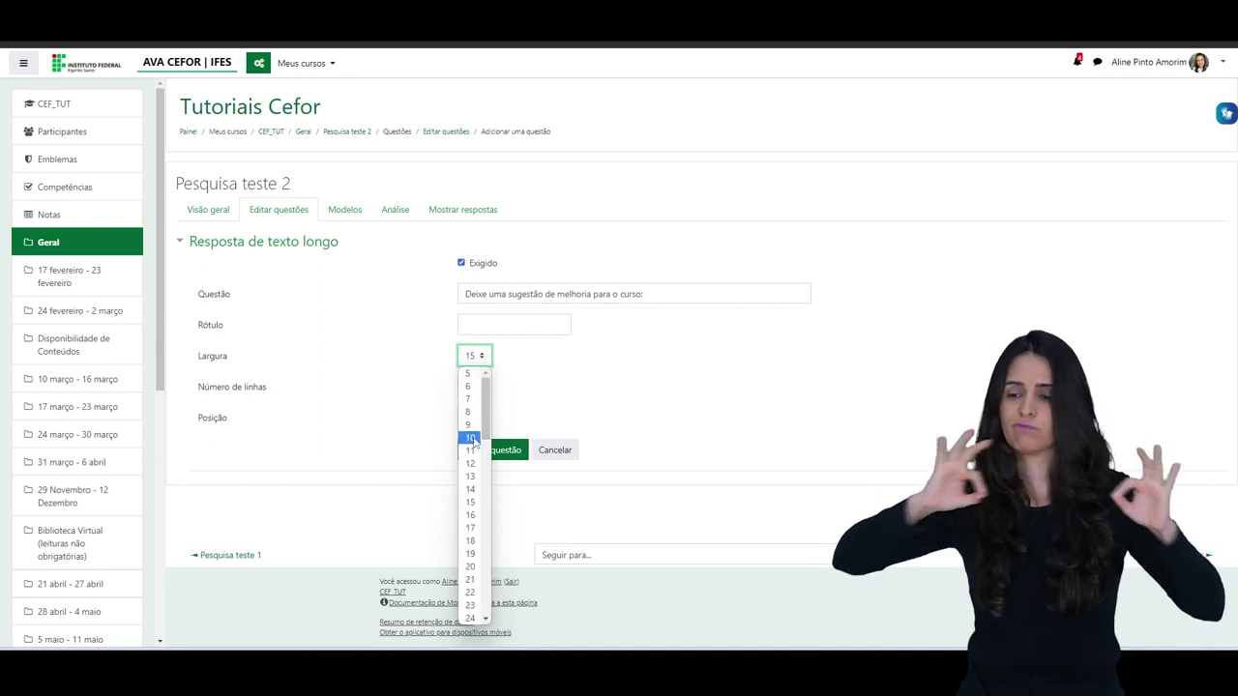
pyautogui.click(470, 437)
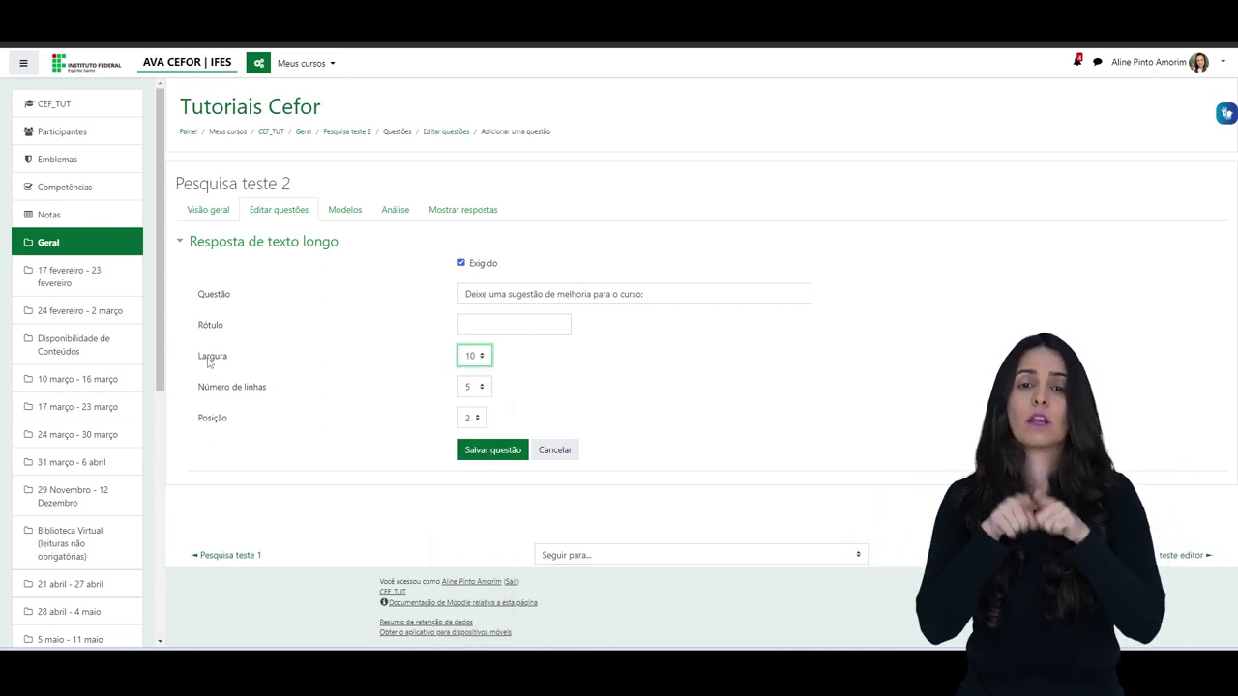
pyautogui.click(483, 391)
pyautogui.click(475, 193)
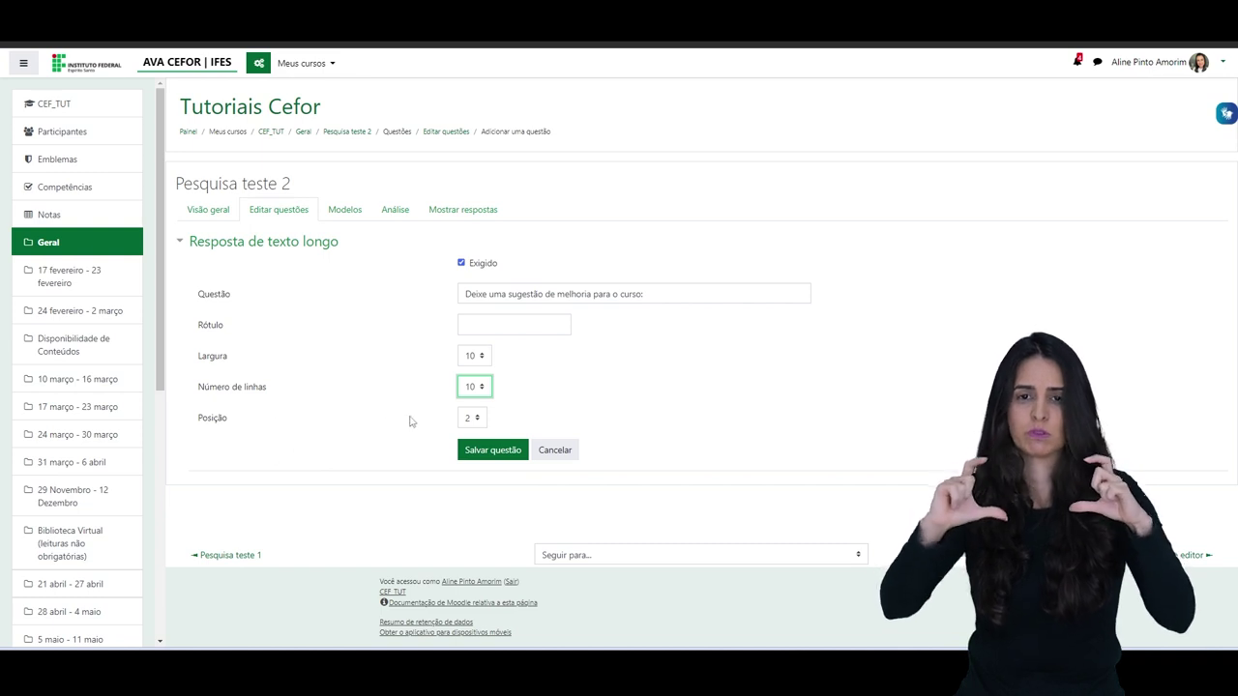
pyautogui.click(489, 450)
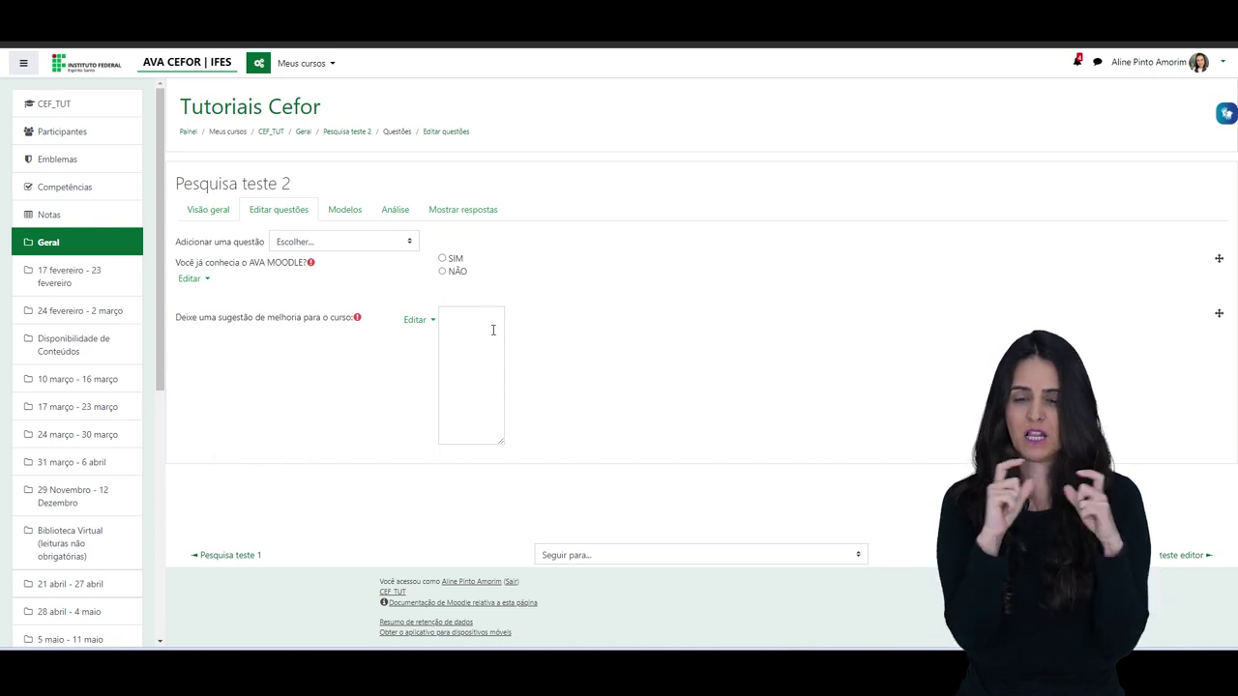
# - Edit the course improvement suggestion question to set its Largura to 40, and save the changes
pyautogui.click(425, 322)
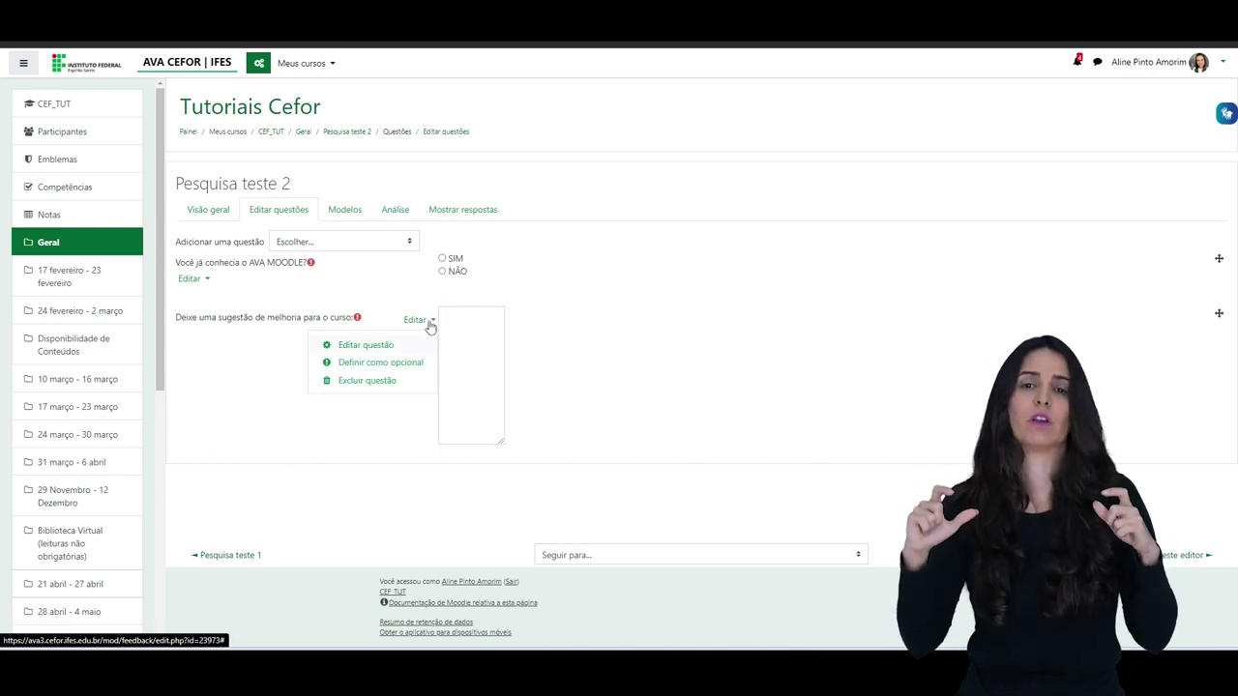
pyautogui.click(367, 346)
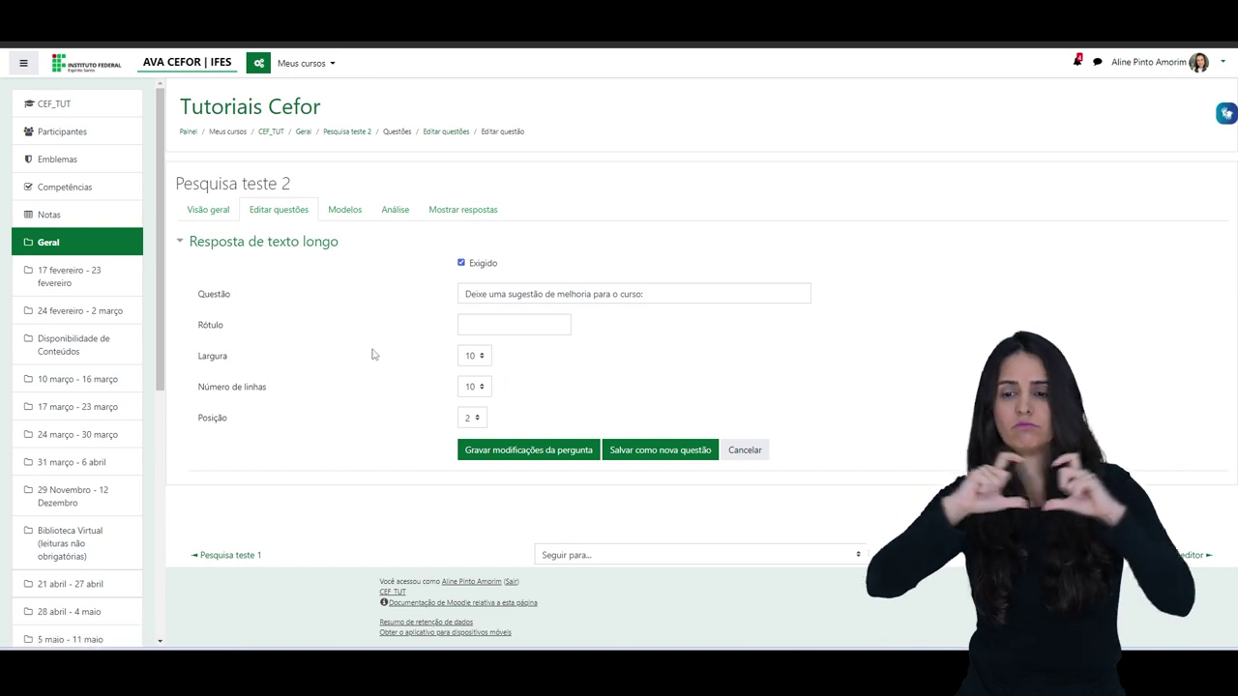
pyautogui.click(474, 355)
pyautogui.moveTo(487, 411); pyautogui.dragTo(483, 478)
pyautogui.click(472, 538)
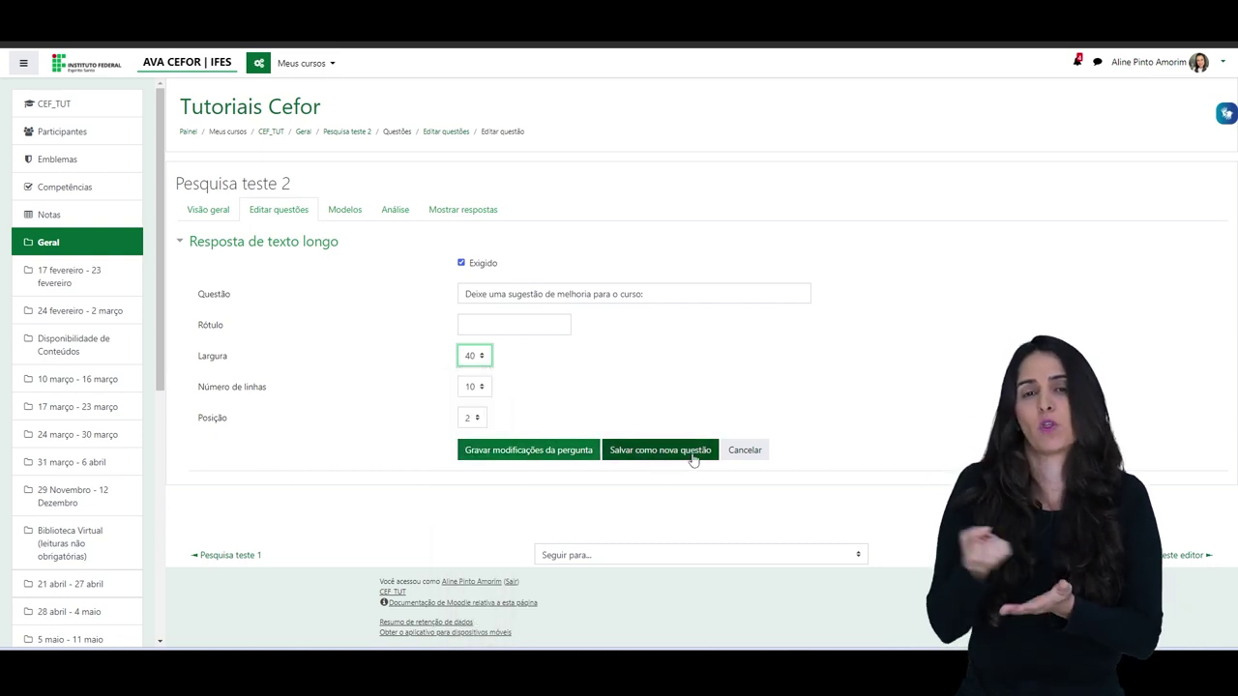
pyautogui.click(493, 454)
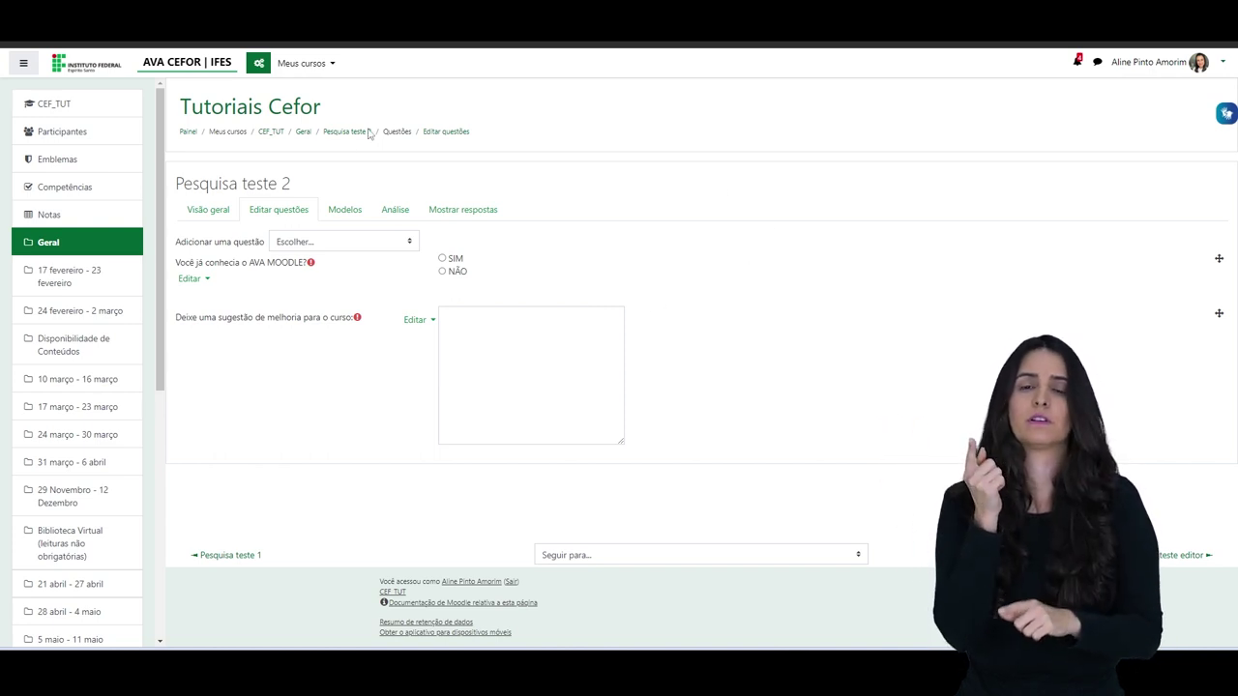
# - Review the survey's overview, its Análise page with the Excel export option, and its submitted responses
pyautogui.click(334, 136)
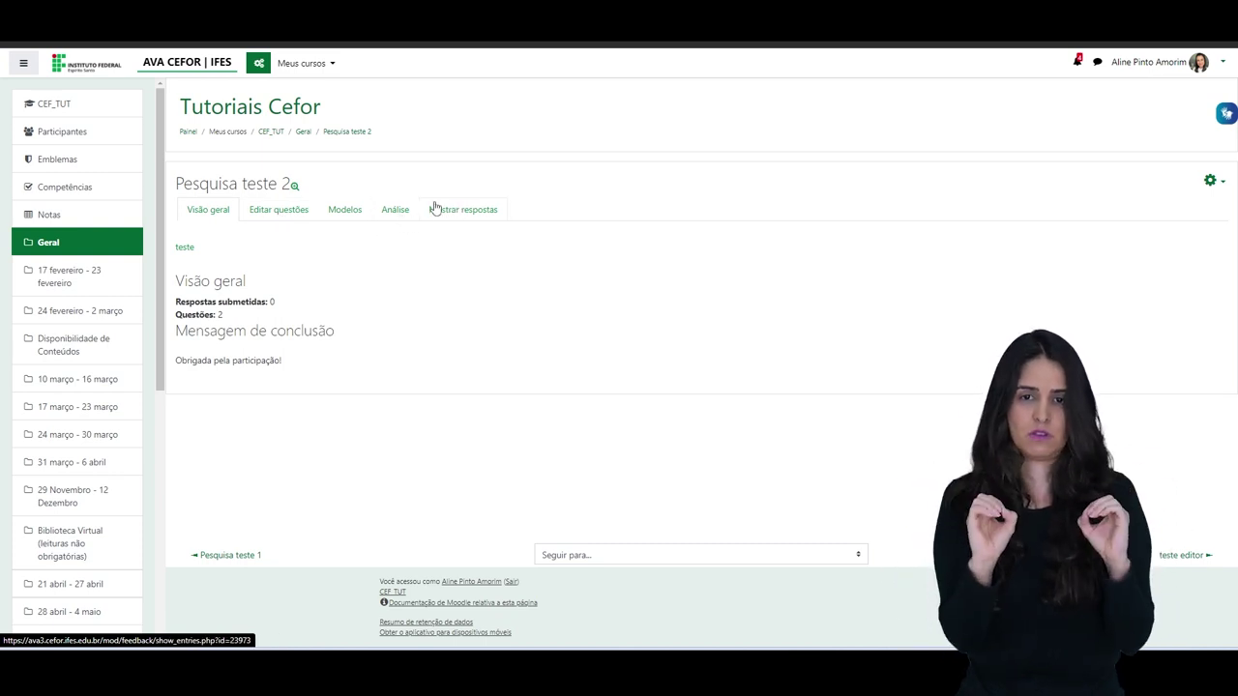
pyautogui.click(396, 216)
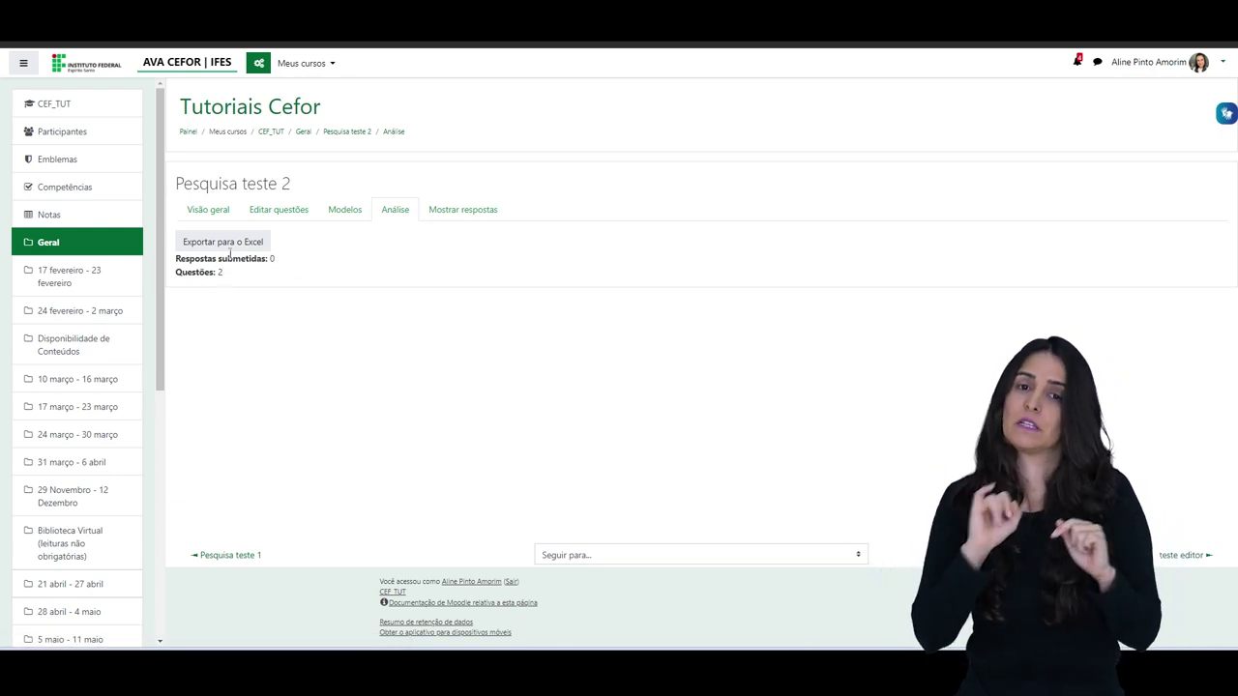
pyautogui.click(208, 244)
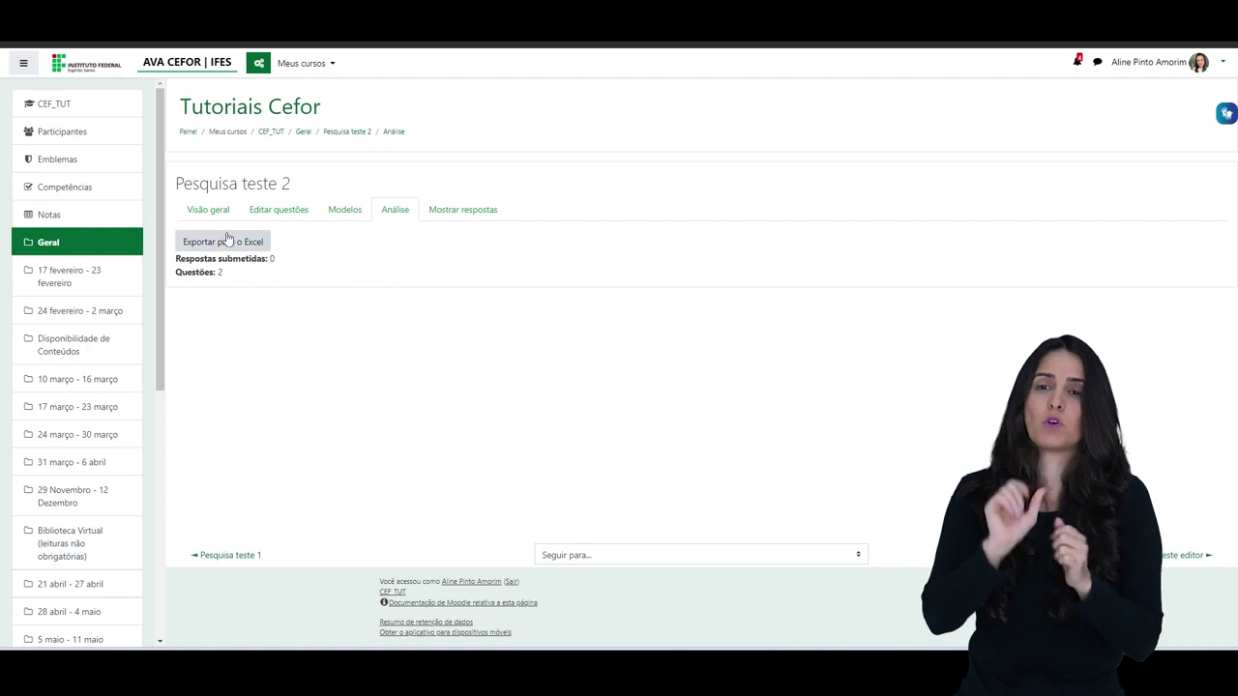
pyautogui.click(489, 209)
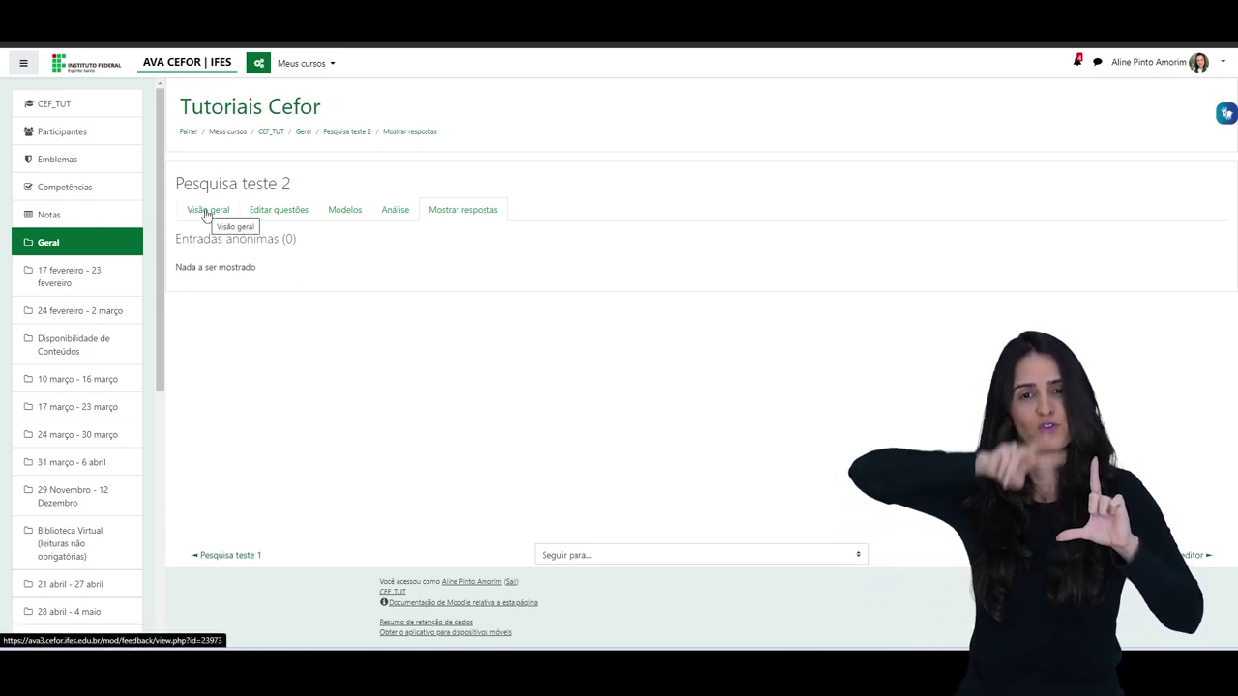
# - Return to the CEF_TUT course page, turn editing off, and open Pesquisa teste 2 from the Geral section
pyautogui.click(346, 133)
pyautogui.click(303, 133)
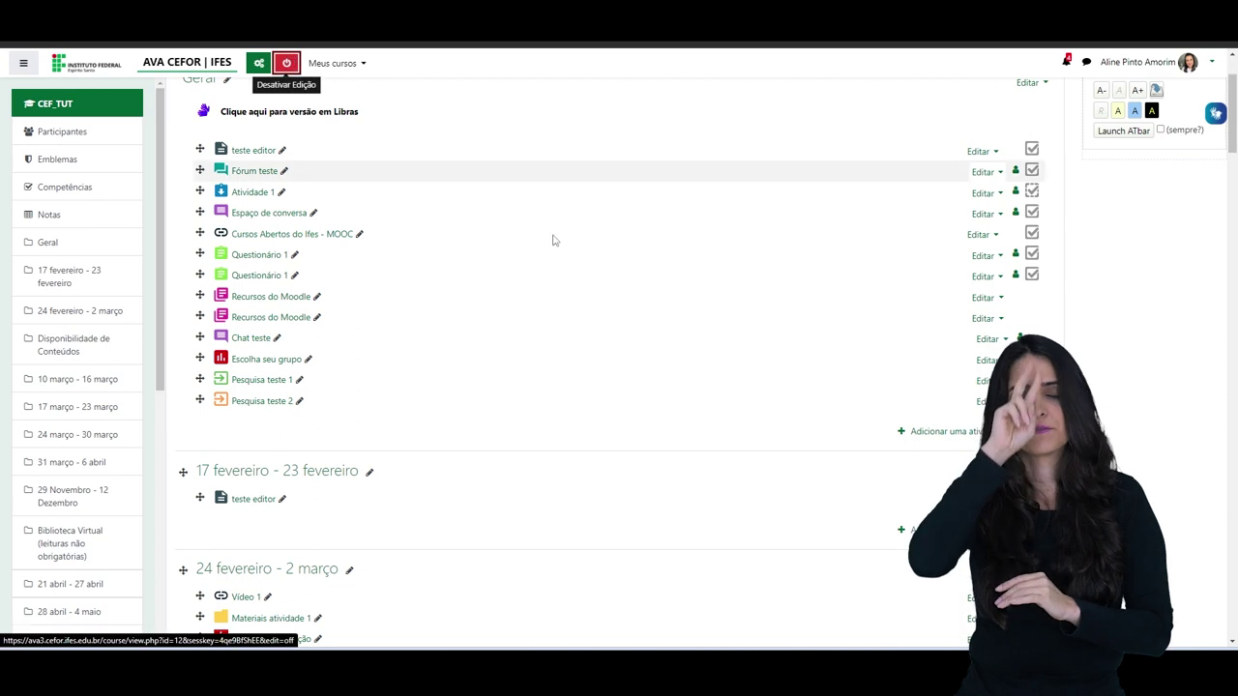
pyautogui.click(286, 62)
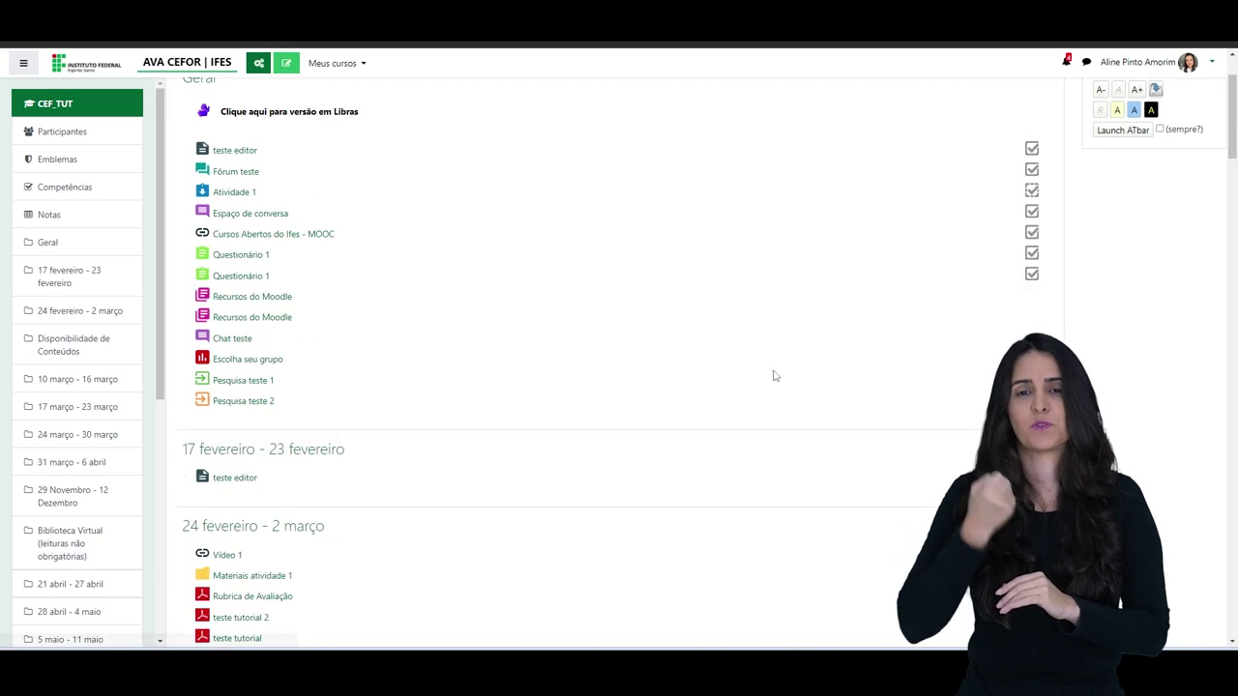
pyautogui.click(235, 402)
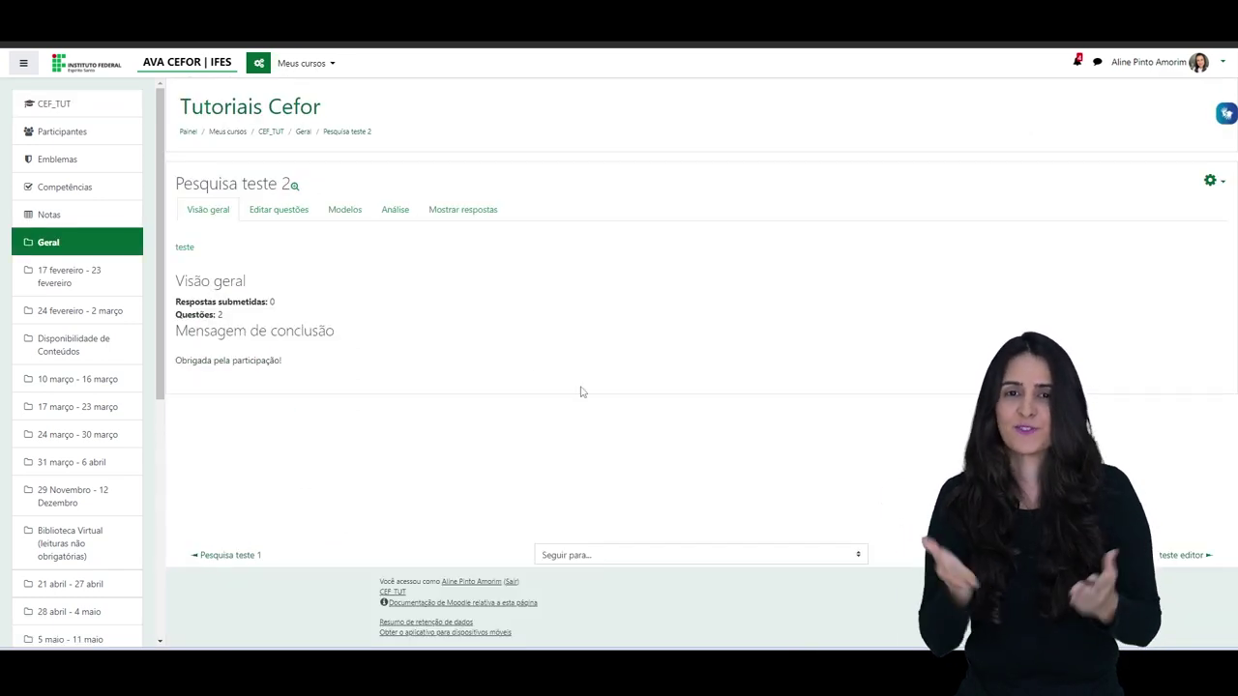